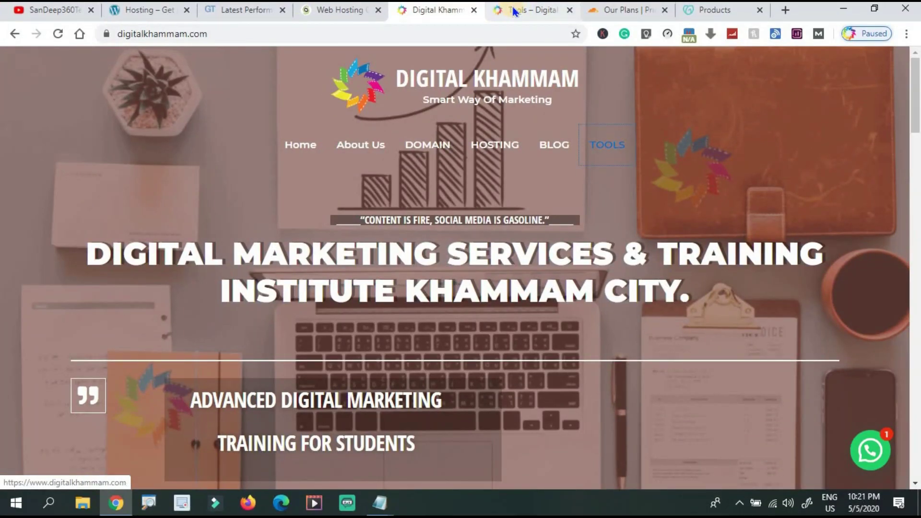
Step: Open the Cloudflare website from the Content Delivery Network (CDN) entry on the Digital Khammam tools page
click(520, 14)
scroll(914, 199, up, 20)
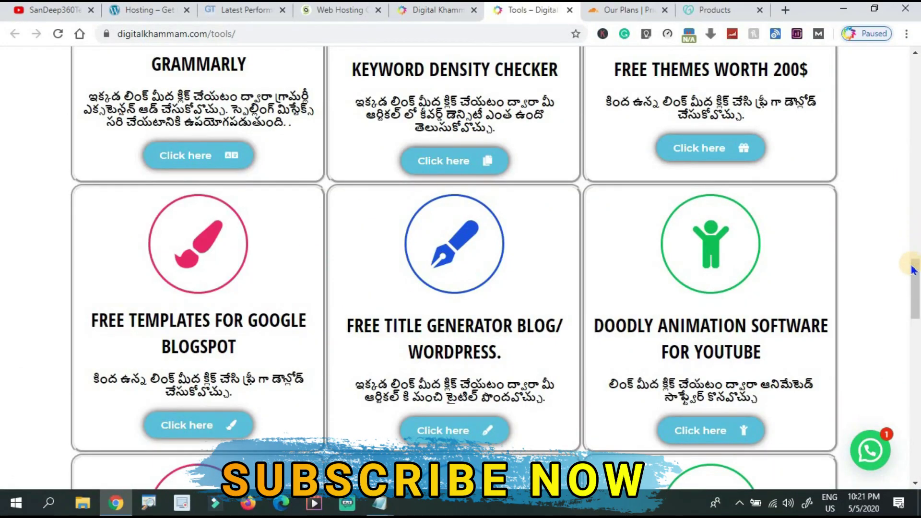
drag(917, 276, 916, 447)
triple_click(377, 265)
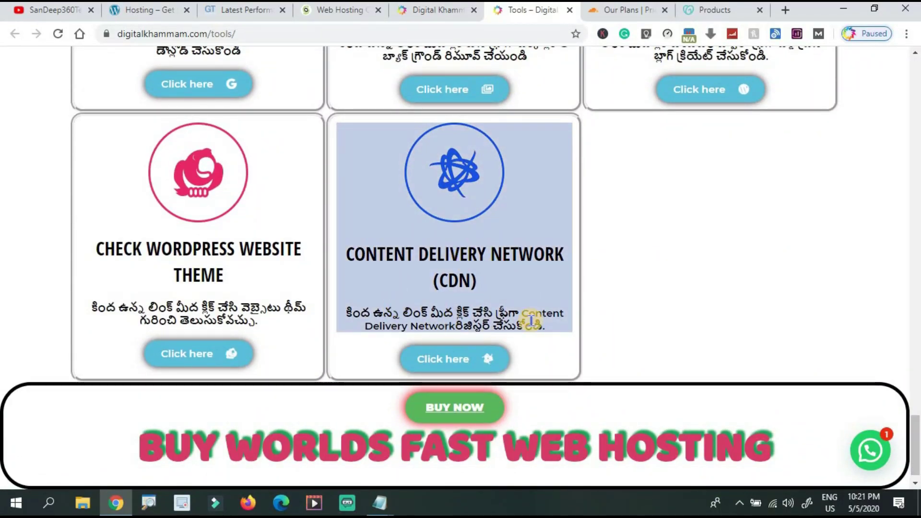
click(473, 366)
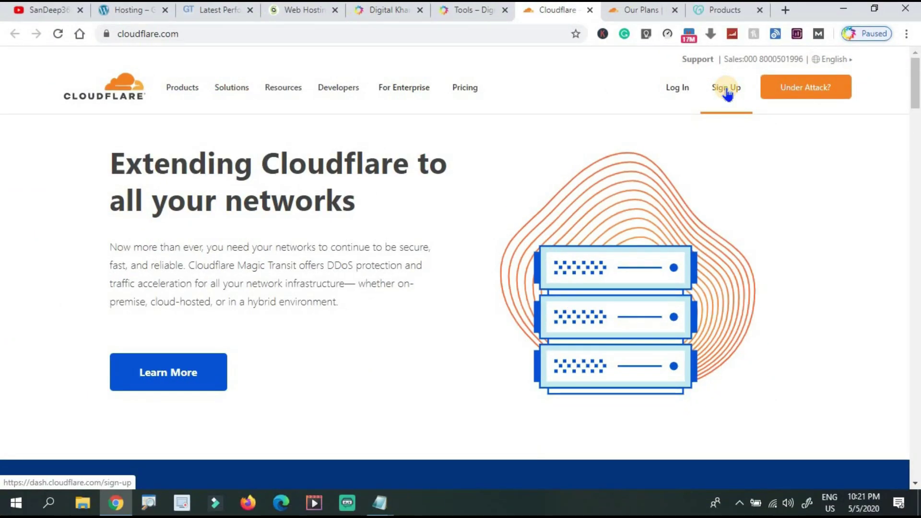
Step: Sign up for a new Cloudflare account with an email address and account password
click(726, 91)
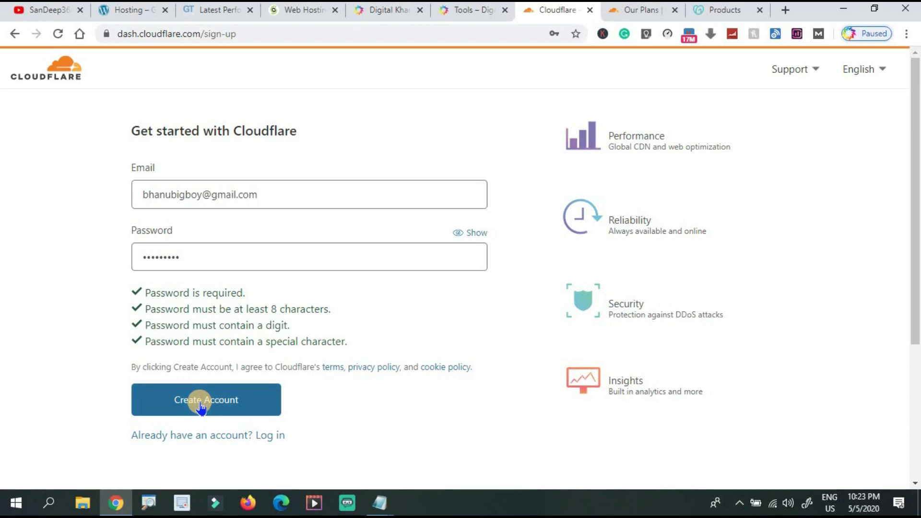
click(200, 407)
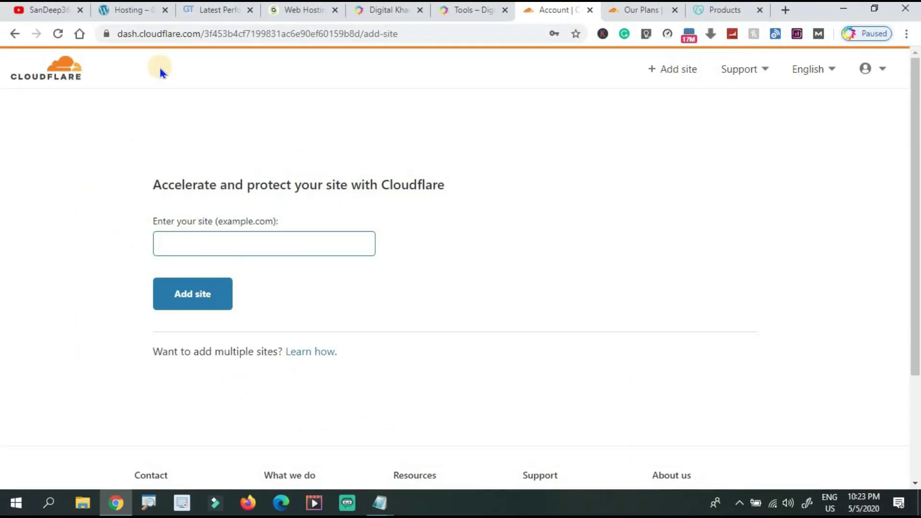
Step: Copy the address of the hostinghike.com website and paste it into Cloudflare's site field
click(129, 19)
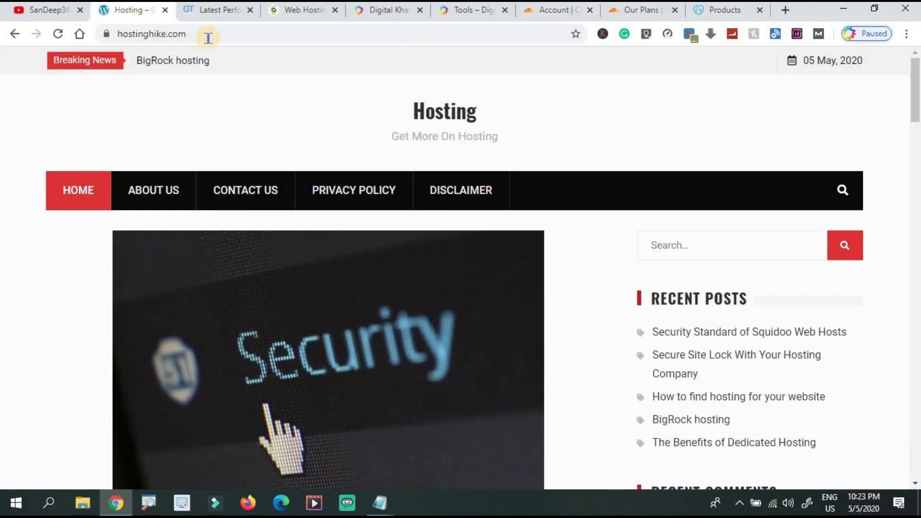
click(210, 37)
key(ctrl+c)
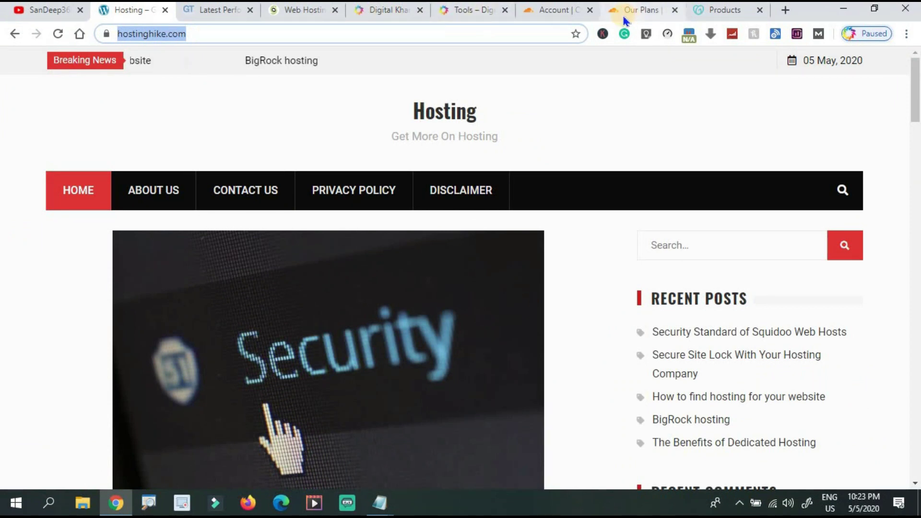
click(546, 18)
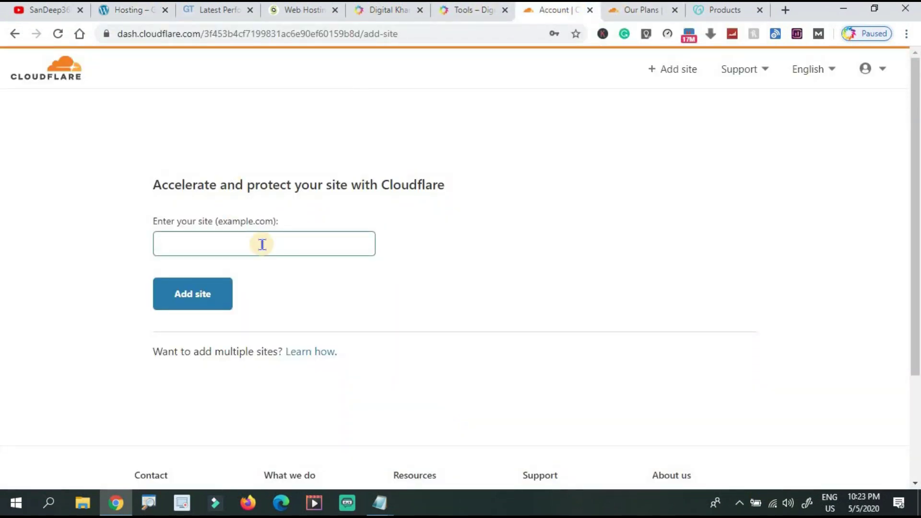
key(ctrl+v)
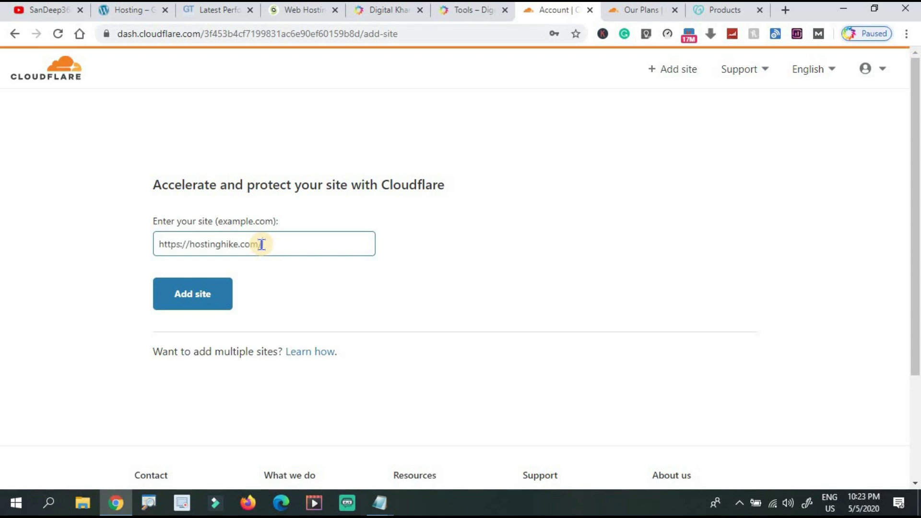
click(189, 243)
key(BackSpace)
key(BackSpace)
key(BackSpace)
key(BackSpace)
key(BackSpace)
key(BackSpace)
key(BackSpace)
key(BackSpace)
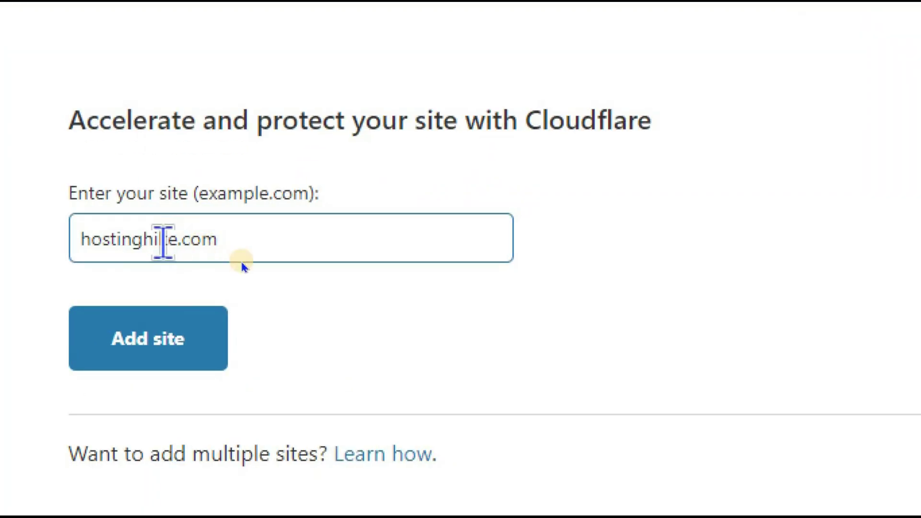
click(190, 310)
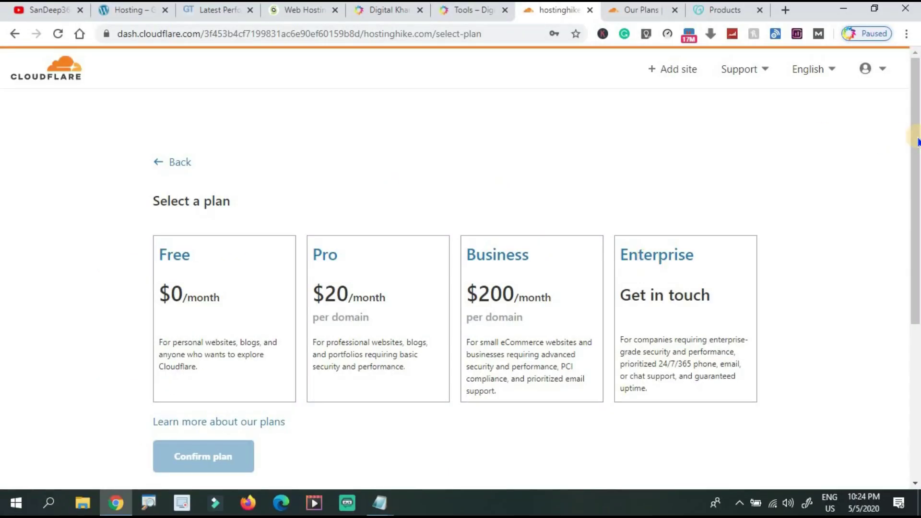
Step: Choose the Free $0/month plan for hostinghike.com and confirm it
drag(917, 142, 917, 173)
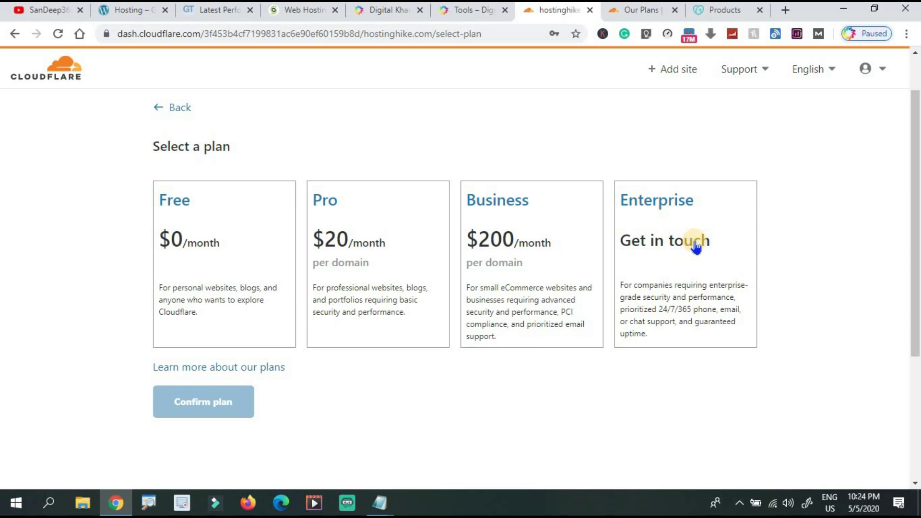
click(188, 223)
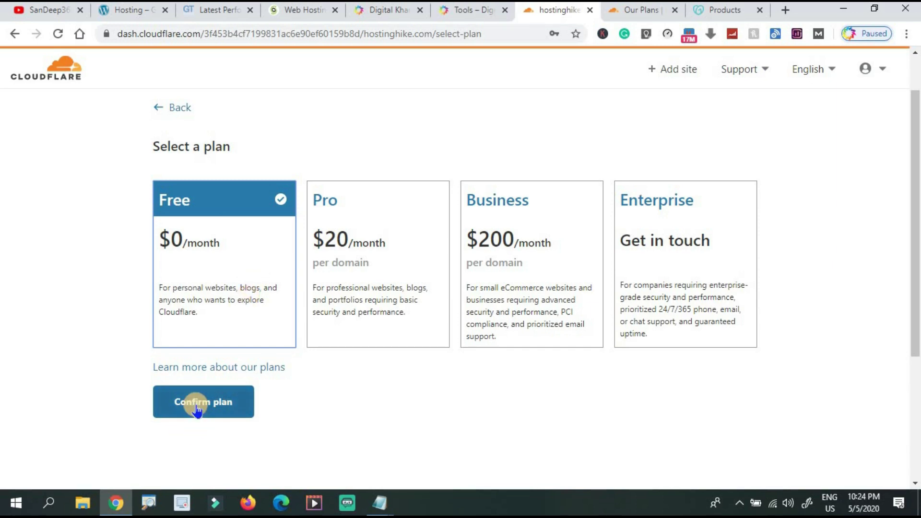
click(196, 406)
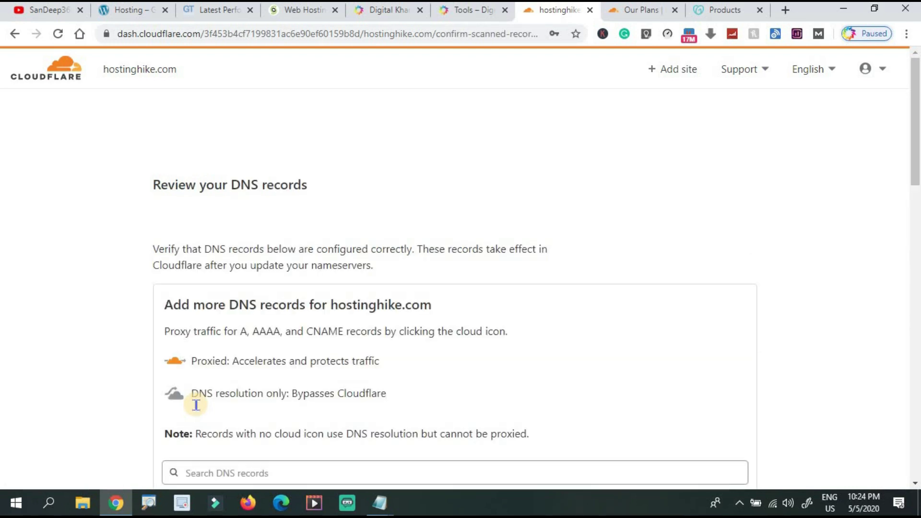
Step: Review the scanned DNS records for hostinghike.com and continue to the nameserver instructions
scroll(833, 187, down, 3)
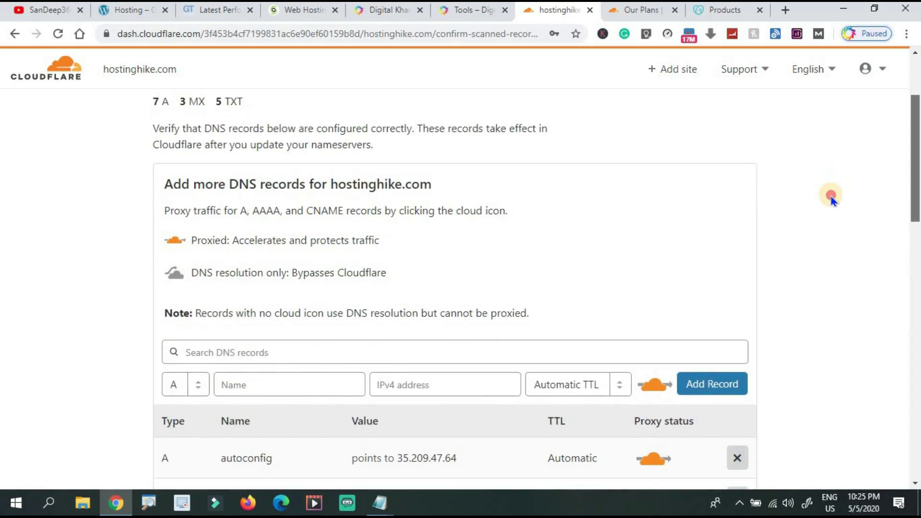
scroll(833, 196, down, 7)
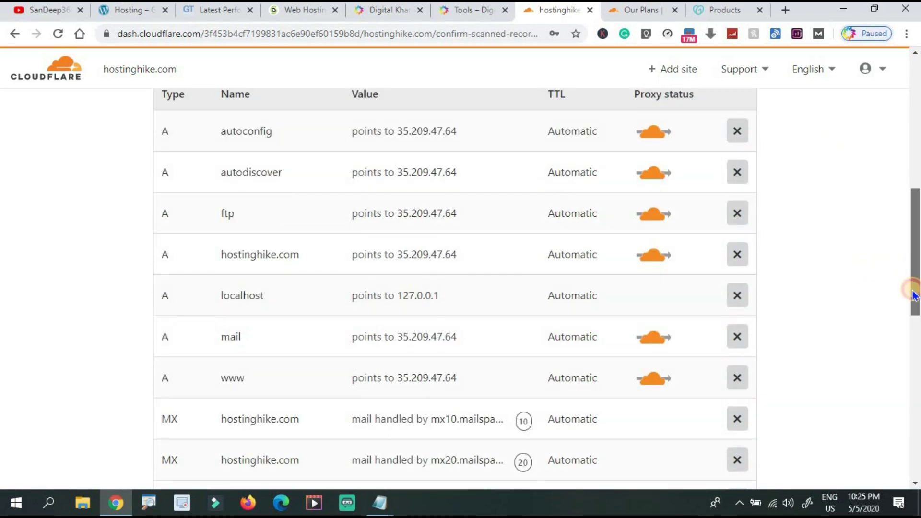
drag(914, 295, 914, 413)
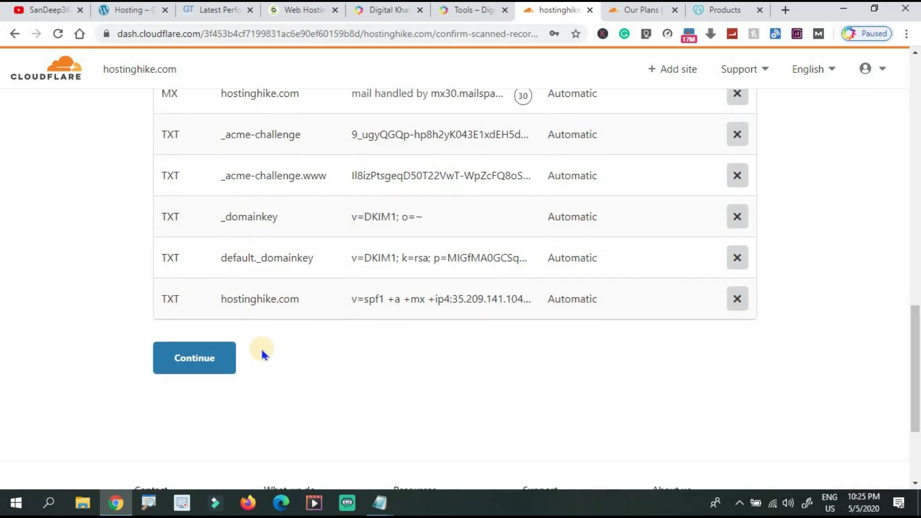
click(194, 358)
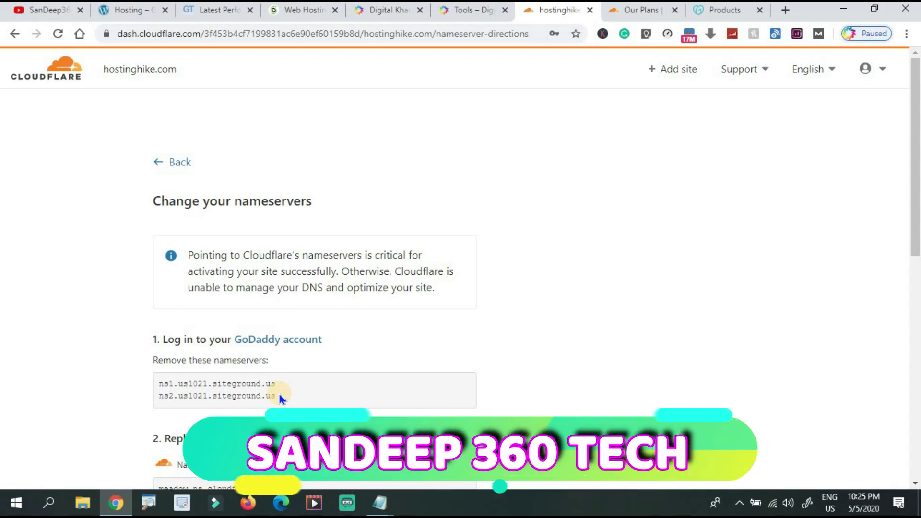
Step: Check SiteGround's web hosting plans and examine Cloudflare's old and replacement nameservers for hostinghike.com
click(300, 10)
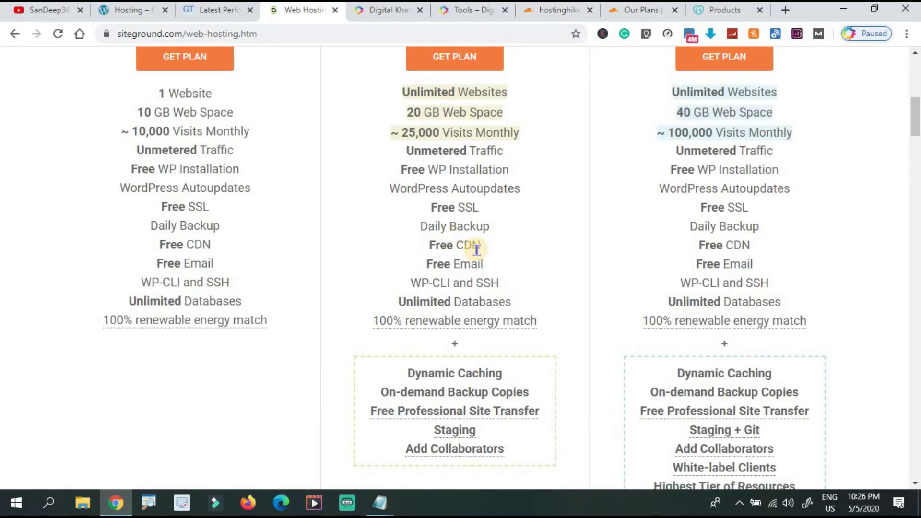
click(612, 19)
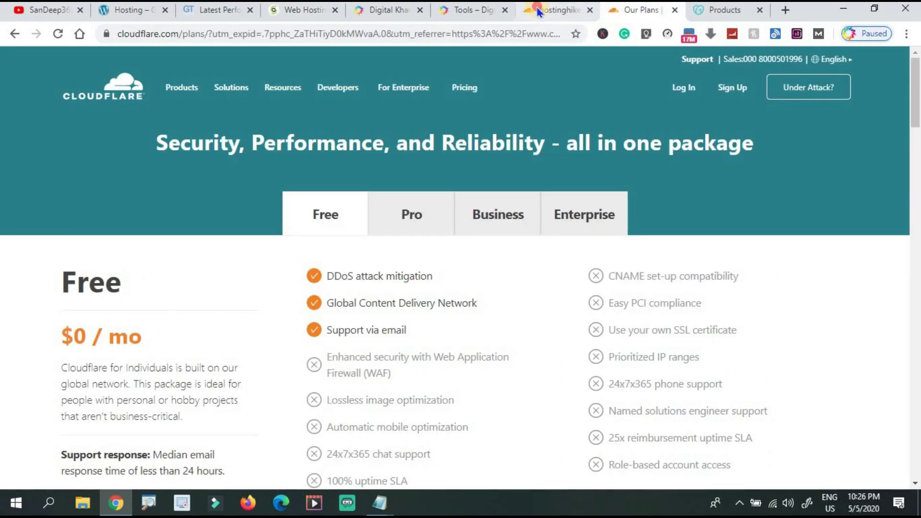
click(552, 9)
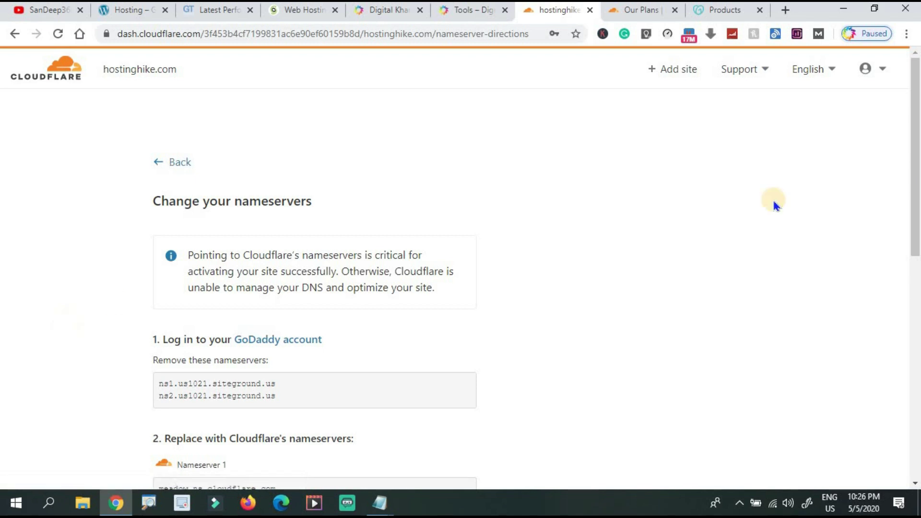
drag(915, 136, 913, 235)
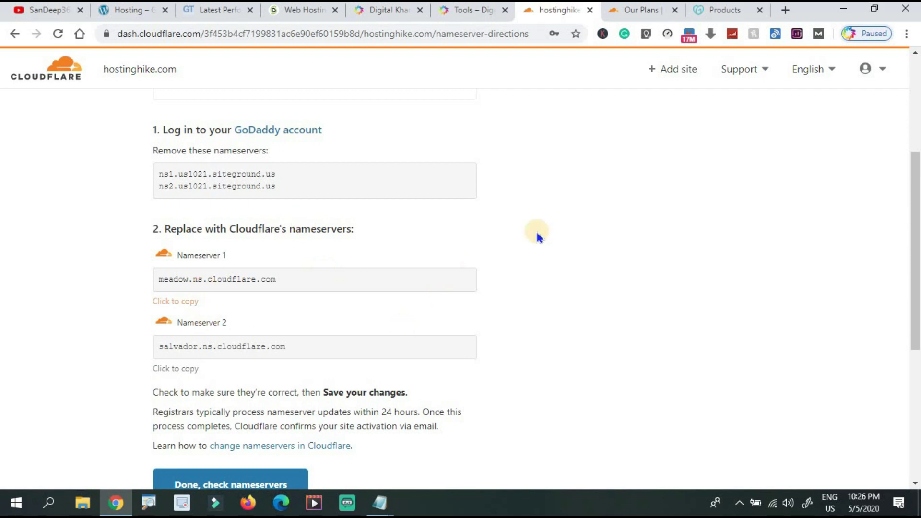
Step: Switch to GoDaddy, open DNS management for hostinghike.com and start changing its custom nameservers
click(705, 15)
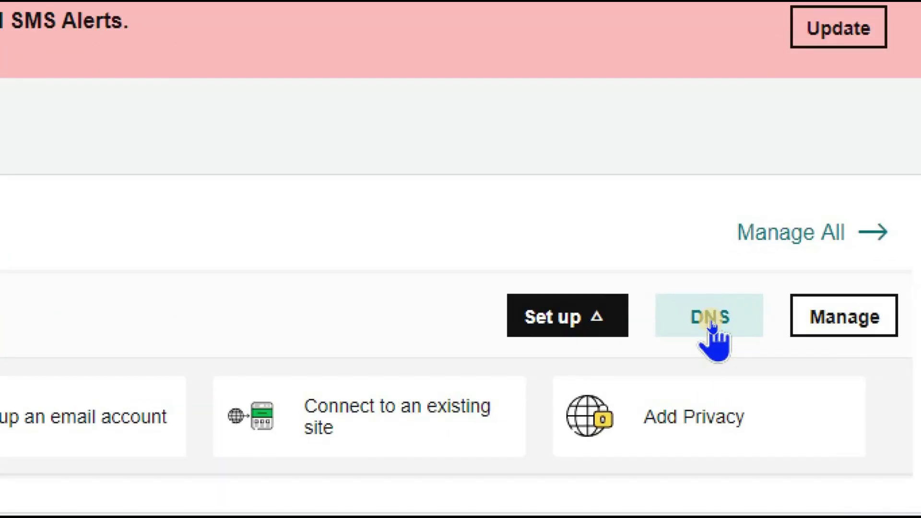
click(711, 321)
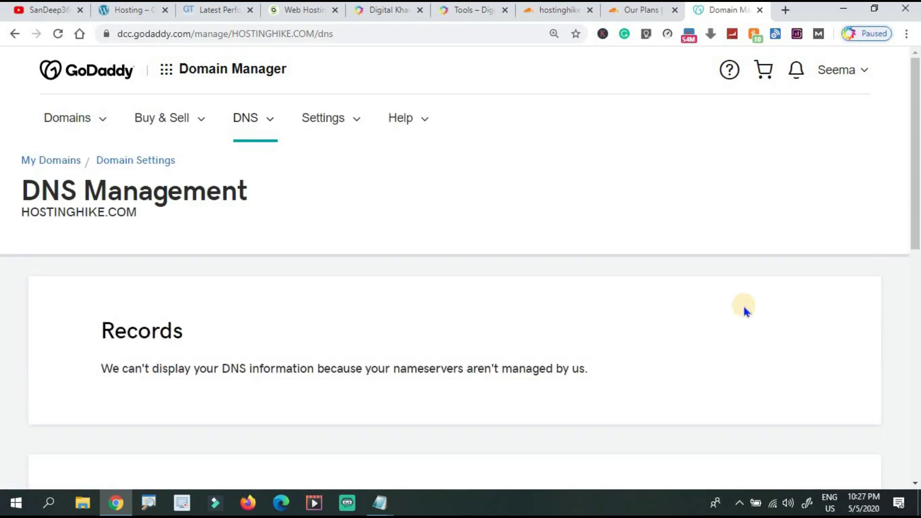
scroll(914, 188, down, 7)
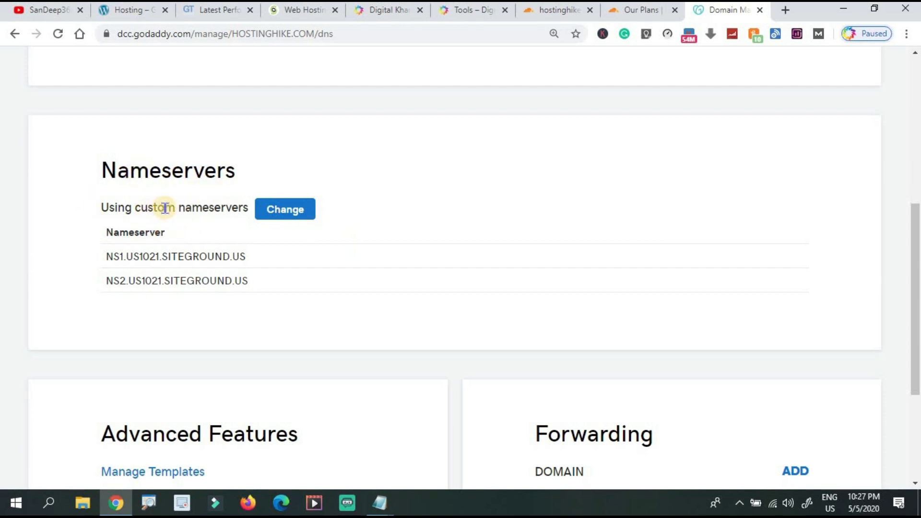
click(276, 211)
Step: Copy Cloudflare's Nameserver 1 and replace the first GoDaddy nameserver with meadow.ns.cloudflare.com
click(540, 10)
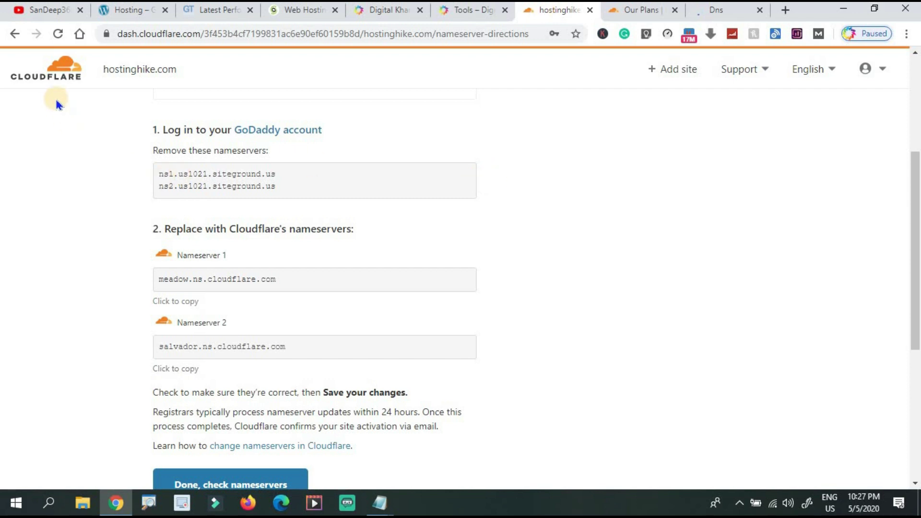
click(241, 288)
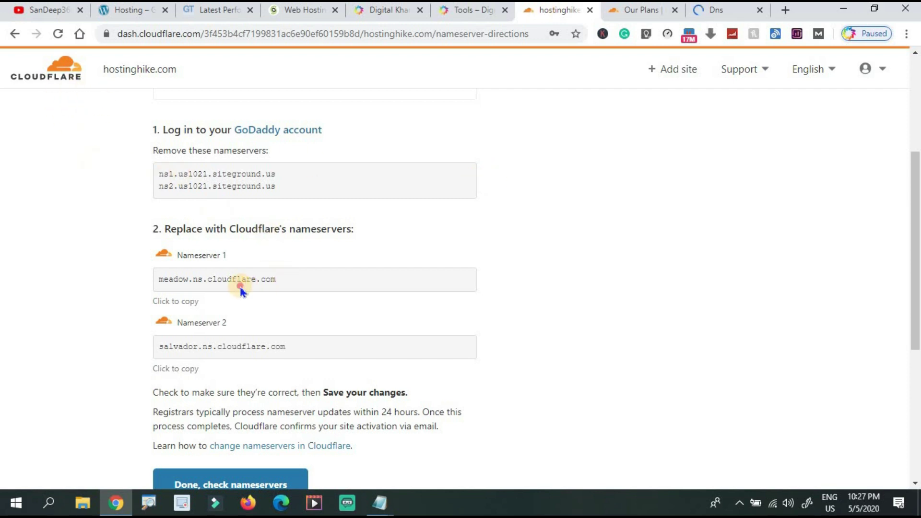
drag(241, 290, 158, 284)
key(ctrl+c)
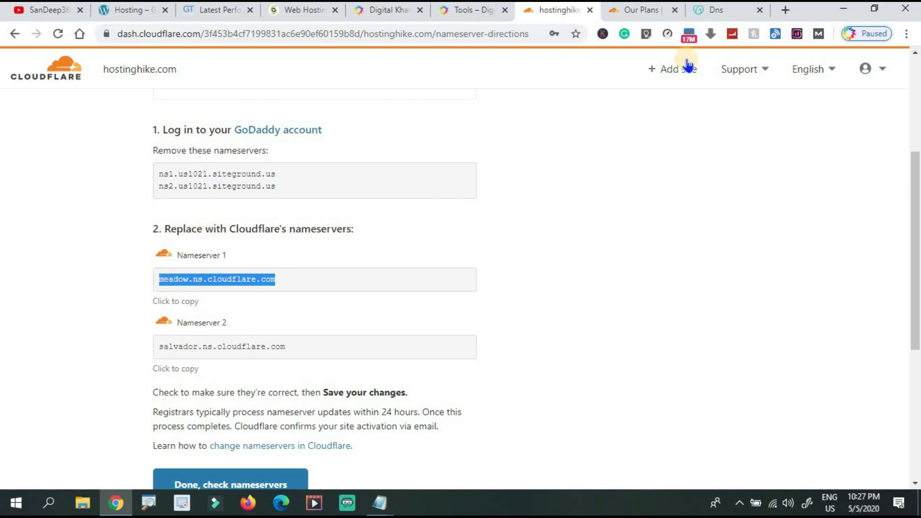
click(709, 12)
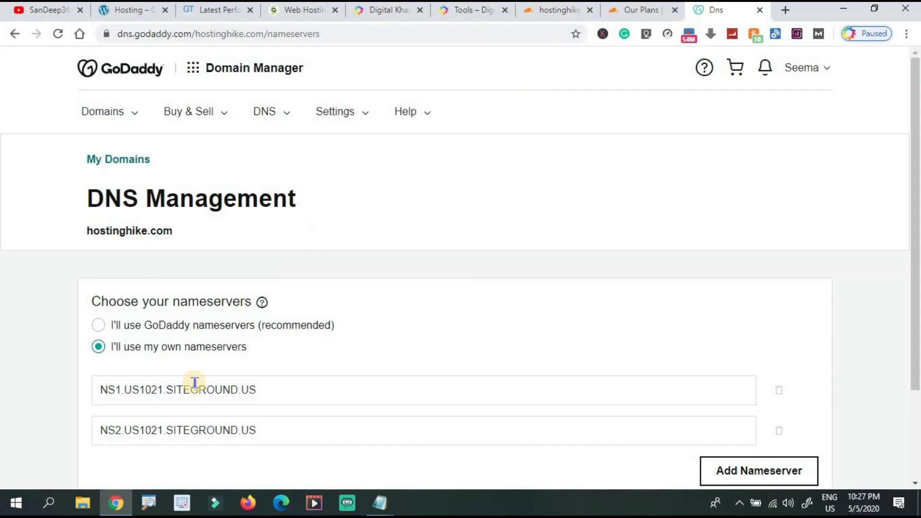
click(311, 387)
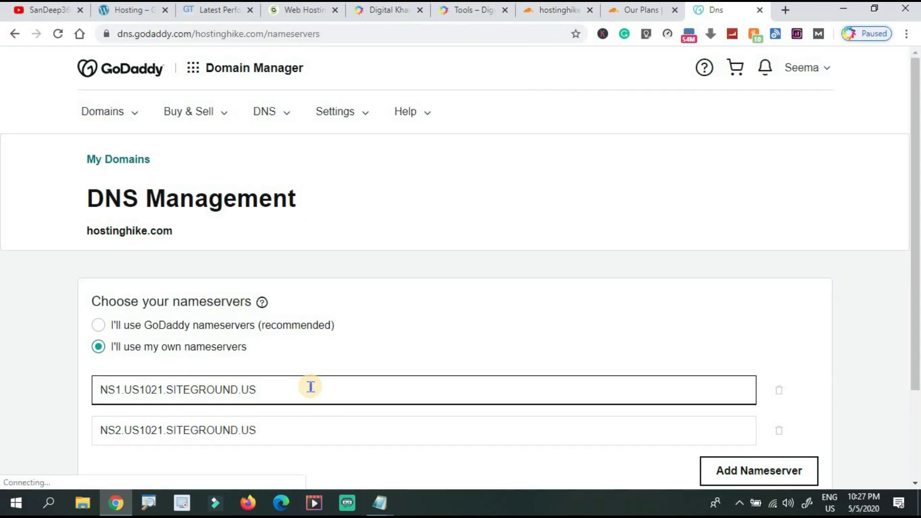
key(ctrl+a)
key(ctrl+v)
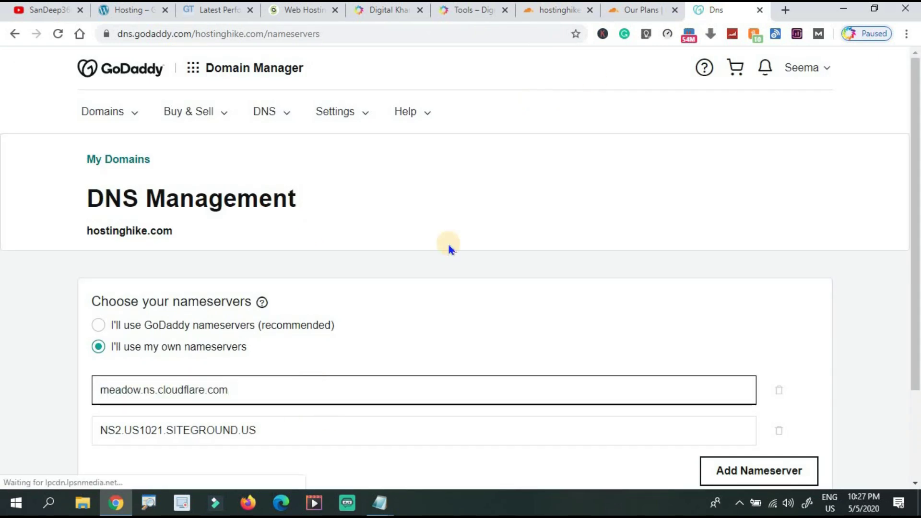
Step: Copy Cloudflare's Nameserver 2 and replace the second GoDaddy nameserver with salvador.ns.cloudflare.com
click(542, 11)
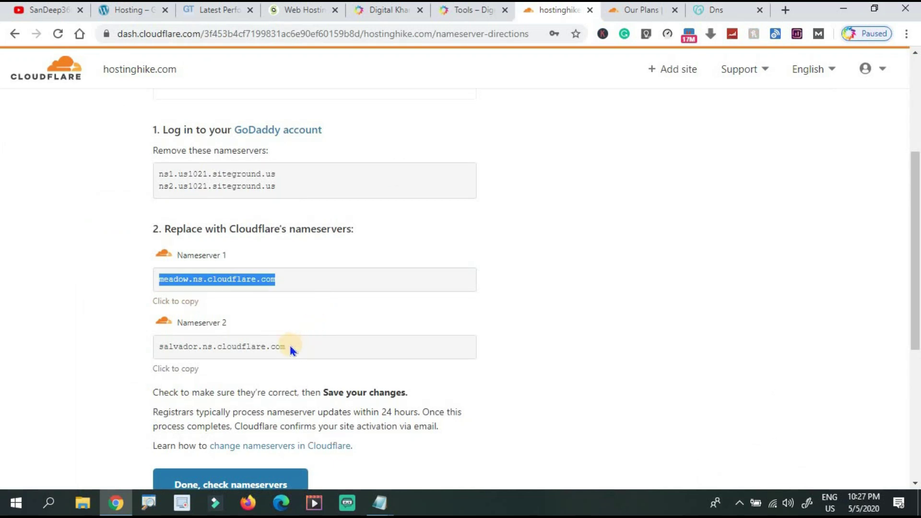
drag(290, 348, 159, 351)
key(ctrl+c)
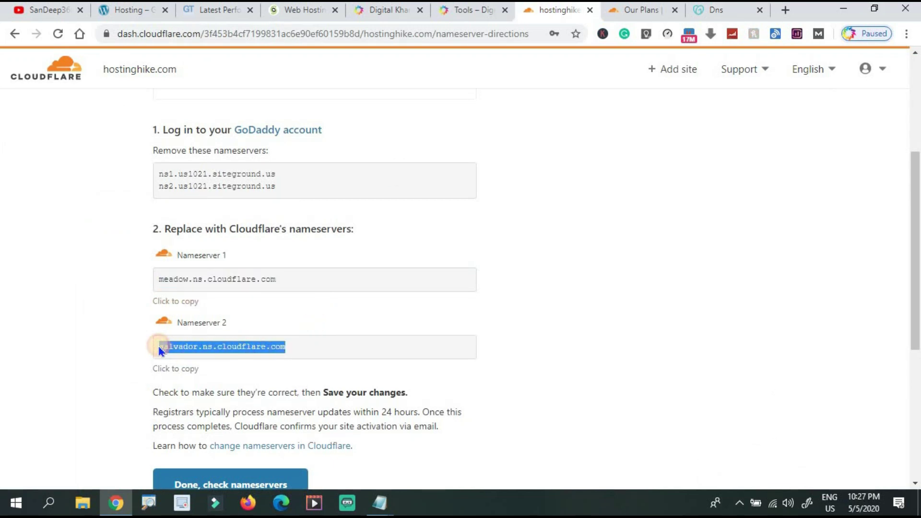
click(701, 14)
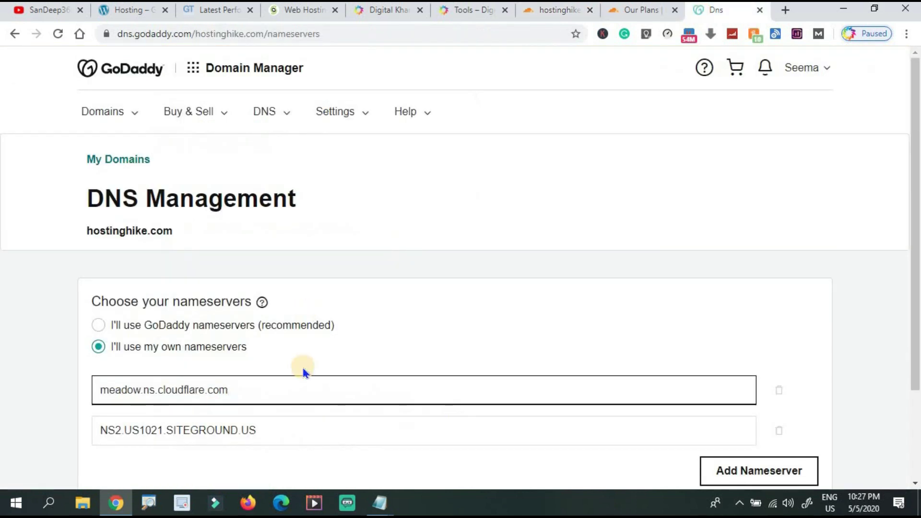
click(328, 438)
key(ctrl+a)
key(ctrl+v)
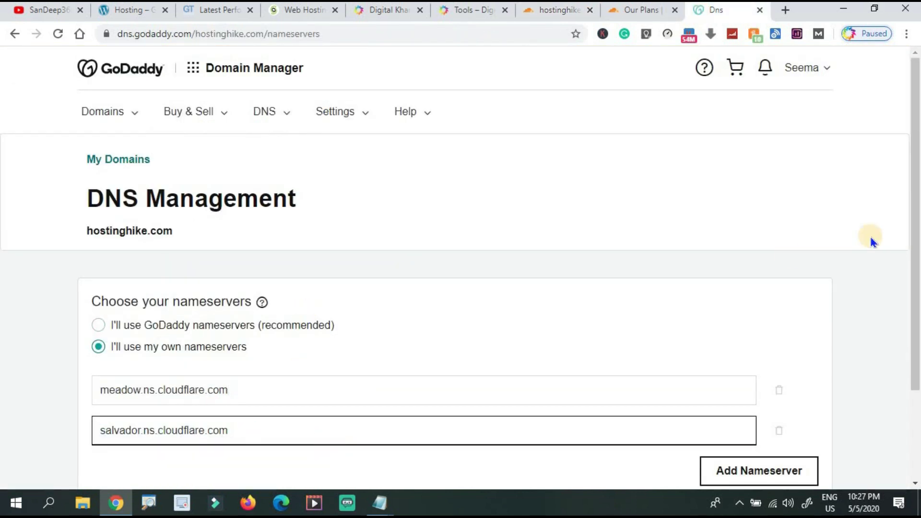
Step: Save the two custom nameservers for hostinghike.com in GoDaddy, and have Cloudflare check the nameservers
drag(914, 238, 915, 326)
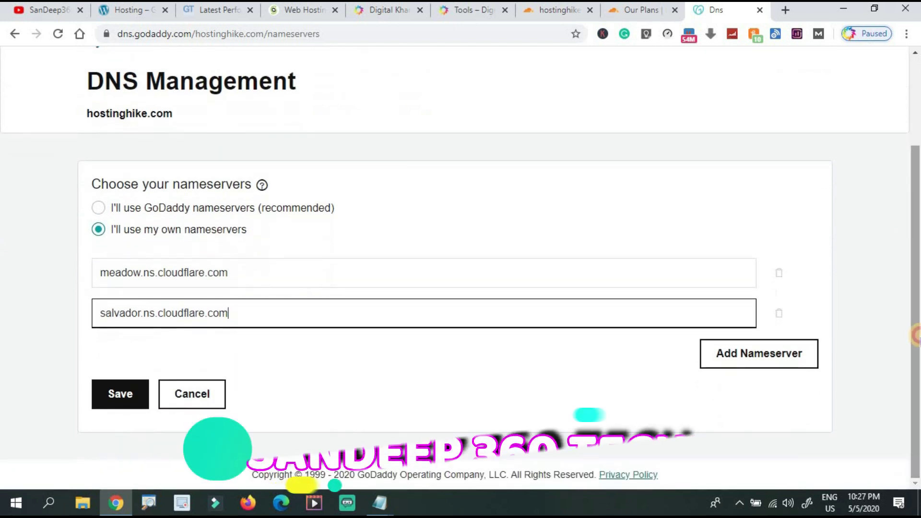
click(127, 400)
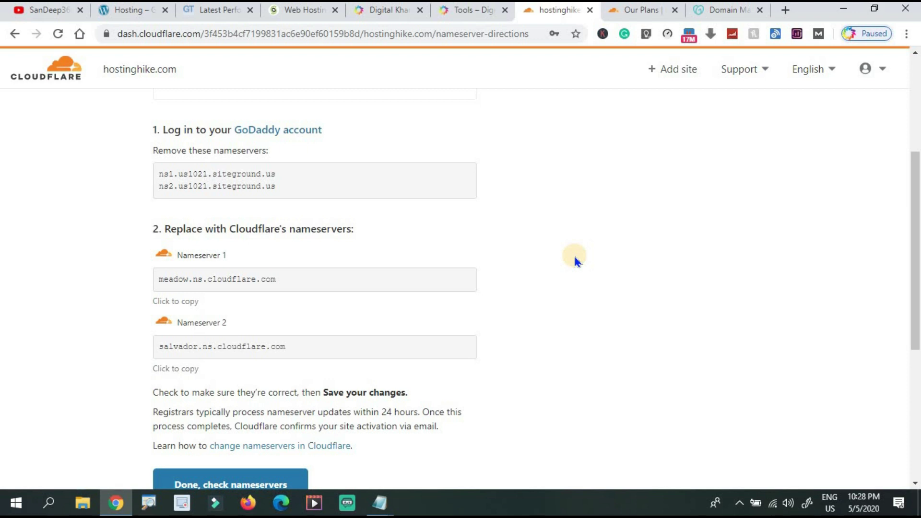
scroll(864, 243, down, 3)
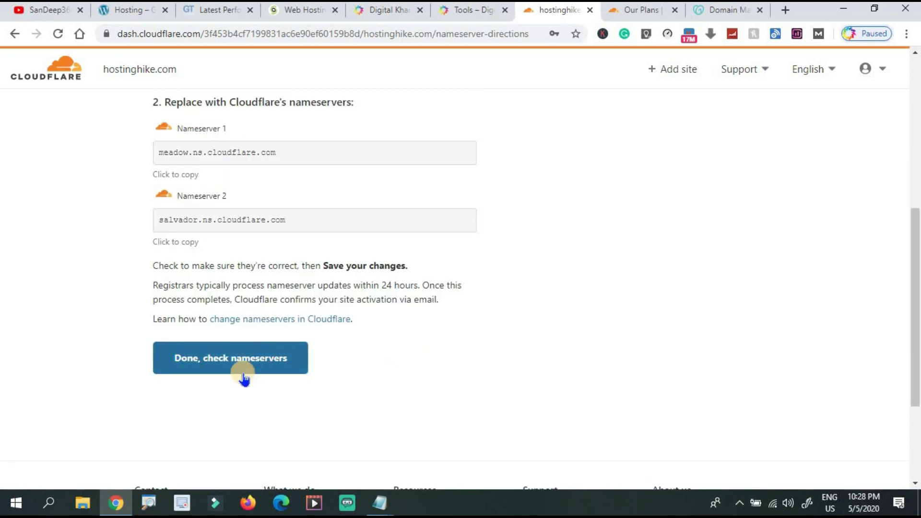
click(219, 367)
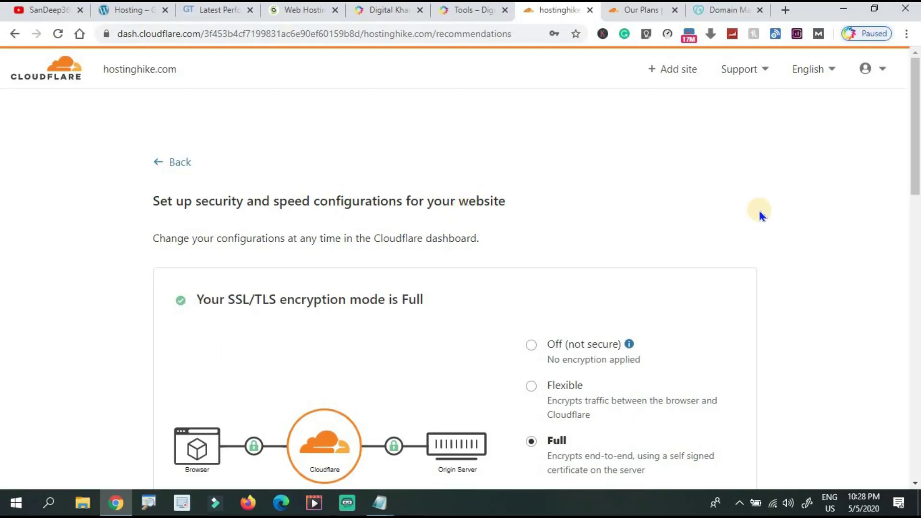
Step: Set the SSL/TLS encryption mode to Full (strict) and enable Auto Minify for JavaScript, CSS and HTML
scroll(917, 161, down, 4)
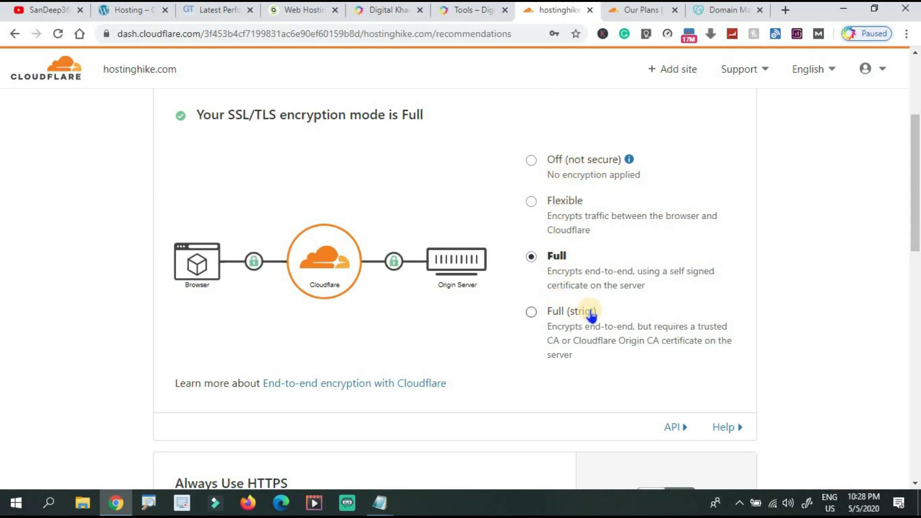
click(531, 311)
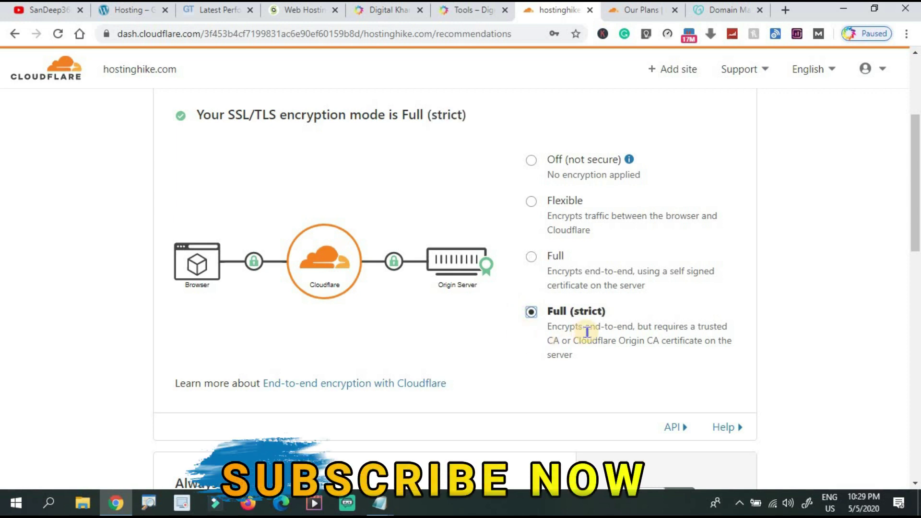
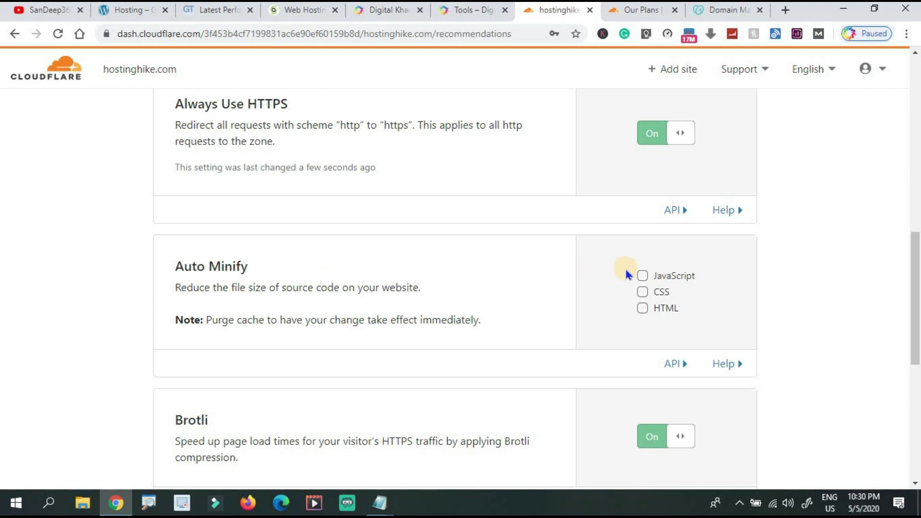
click(643, 276)
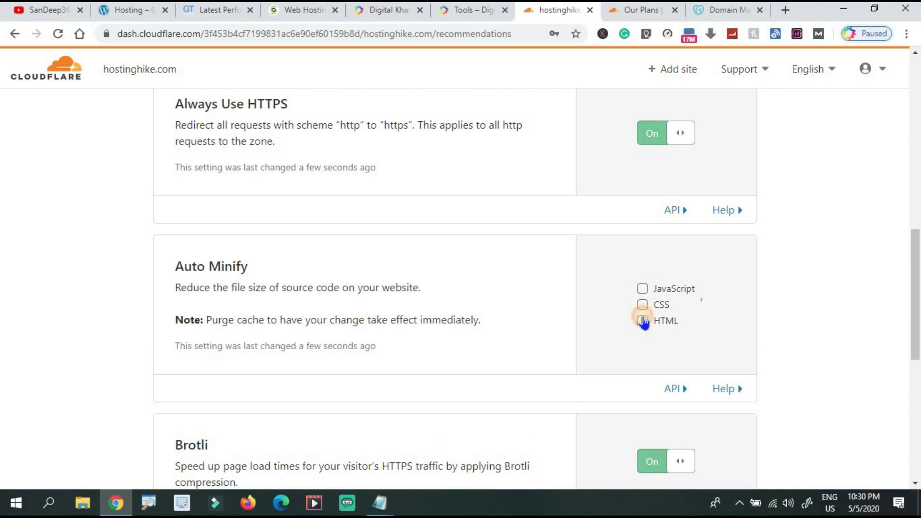
click(643, 321)
click(641, 306)
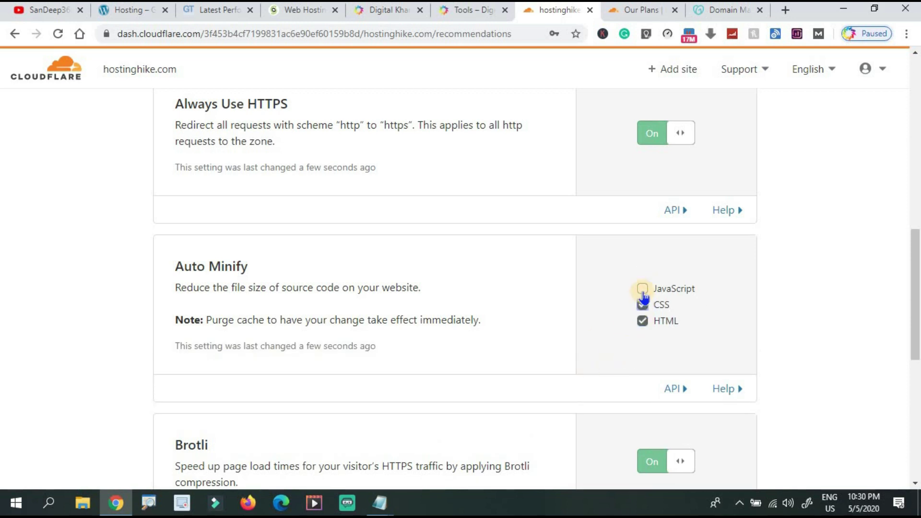
click(642, 289)
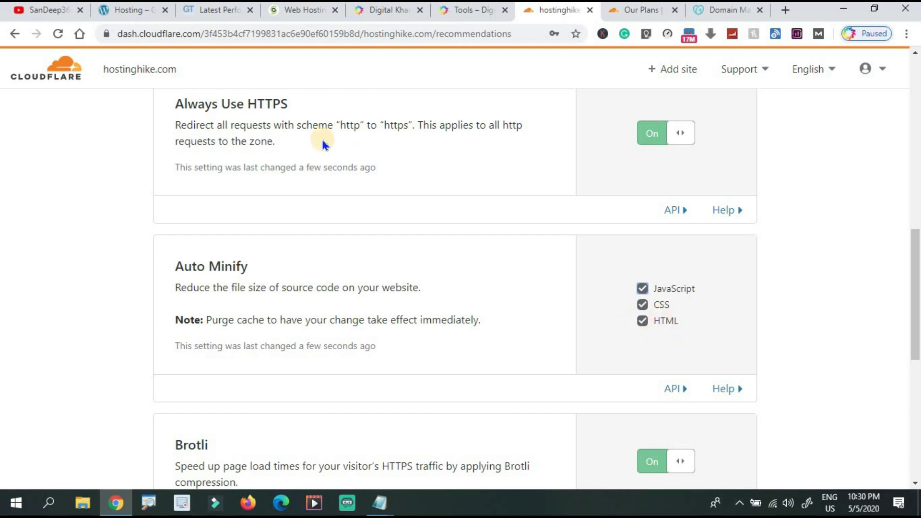
Step: Switch to the GTmetrix report for hostinghike.com and examine its PageSpeed and YSlow recommendations
click(200, 12)
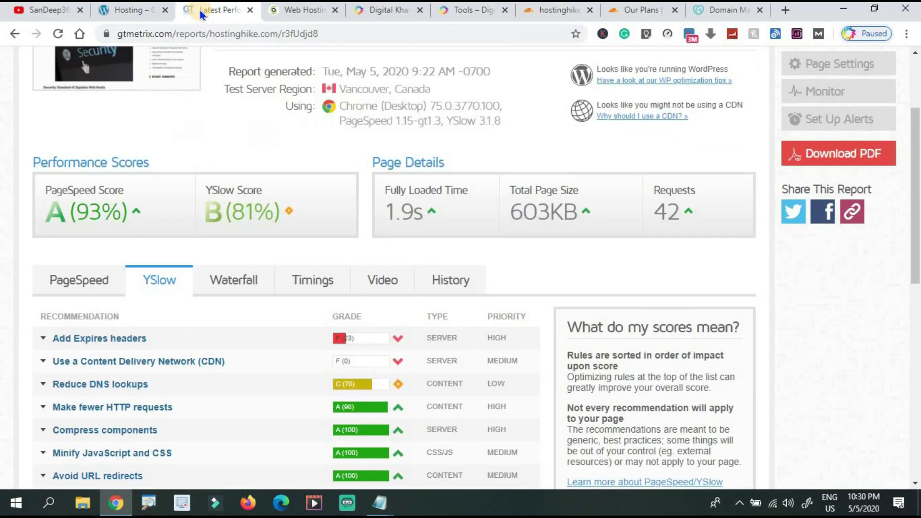
click(86, 288)
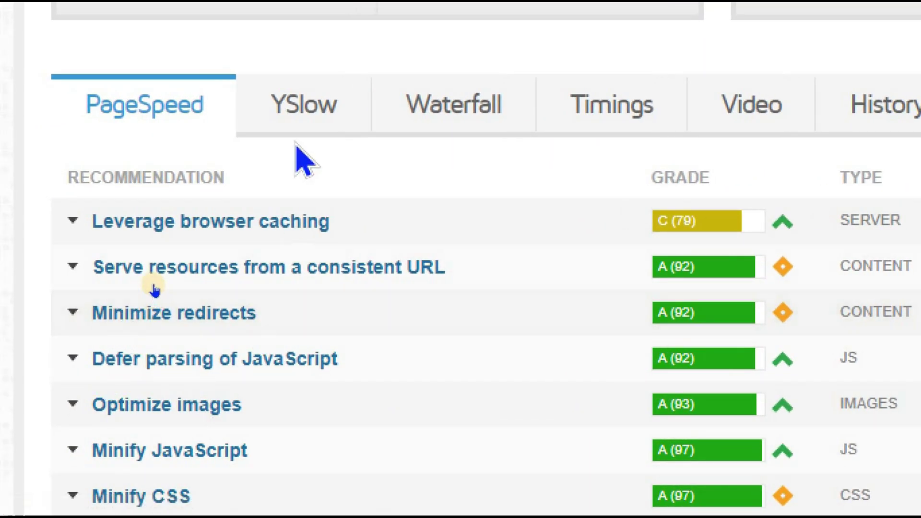
click(305, 108)
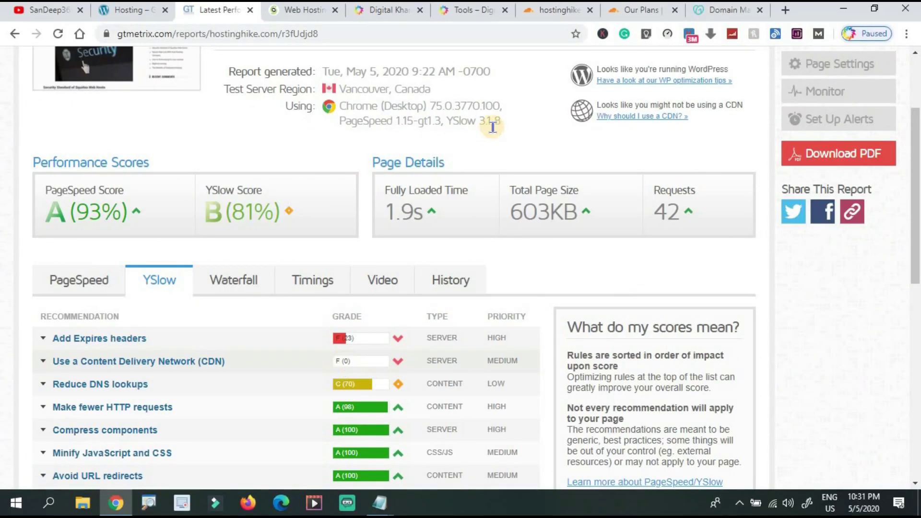
Step: Return to Cloudflare and finish the security and speed configuration for hostinghike.com
click(556, 11)
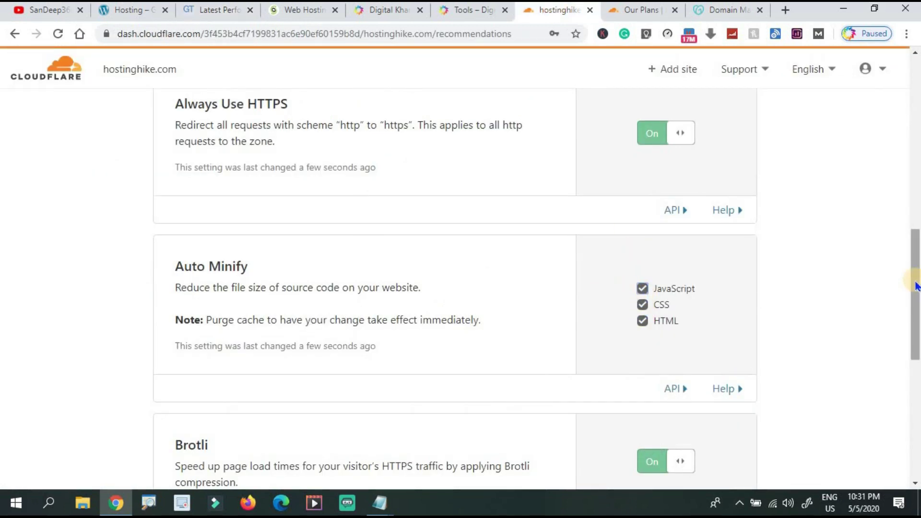
drag(915, 283, 913, 354)
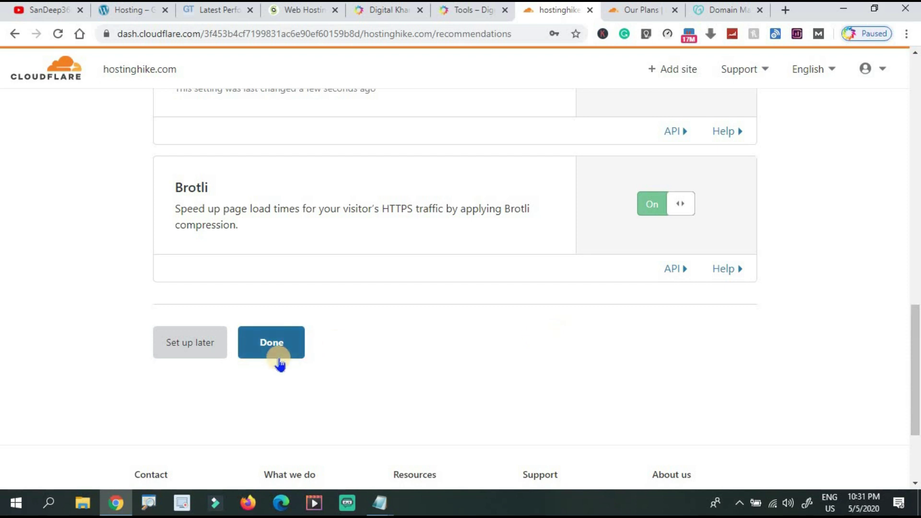
click(272, 347)
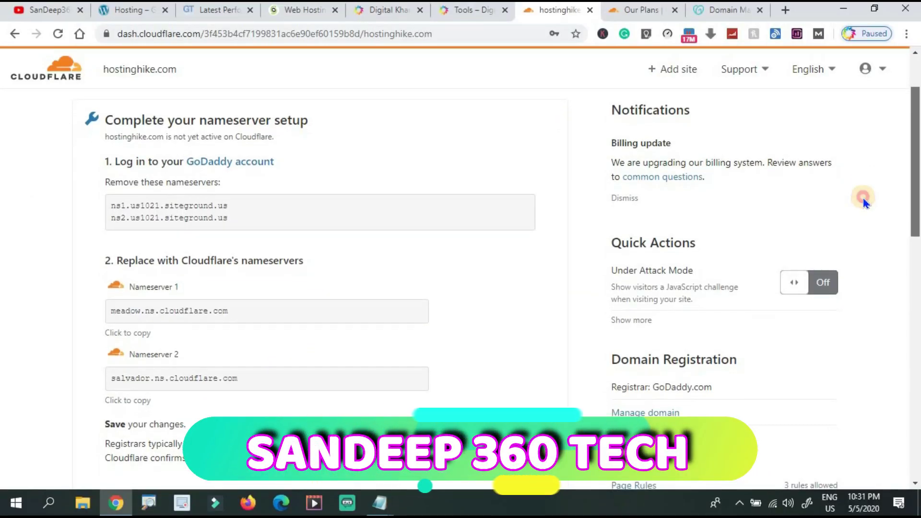
Step: Review the hostinghike.com overview in Cloudflare and request an immediate nameserver re-check
scroll(864, 197, down, 3)
scroll(880, 274, down, 2)
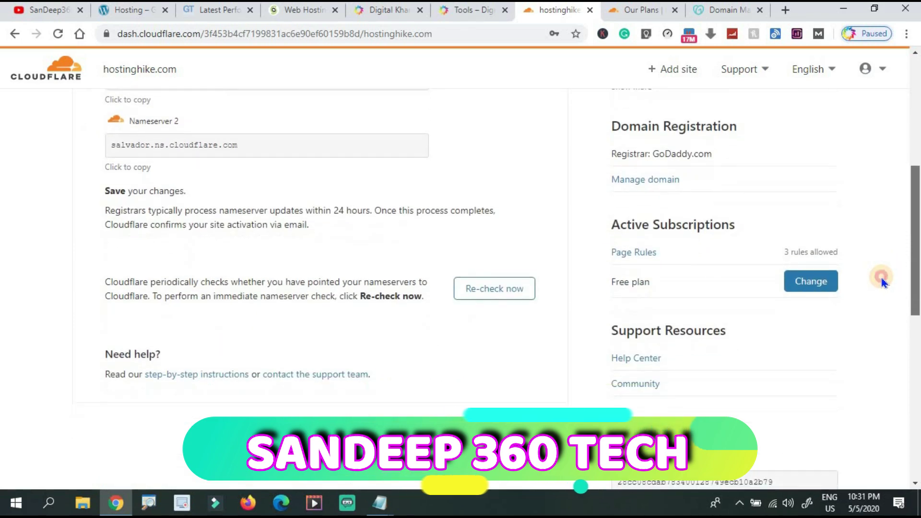
scroll(880, 275, up, 7)
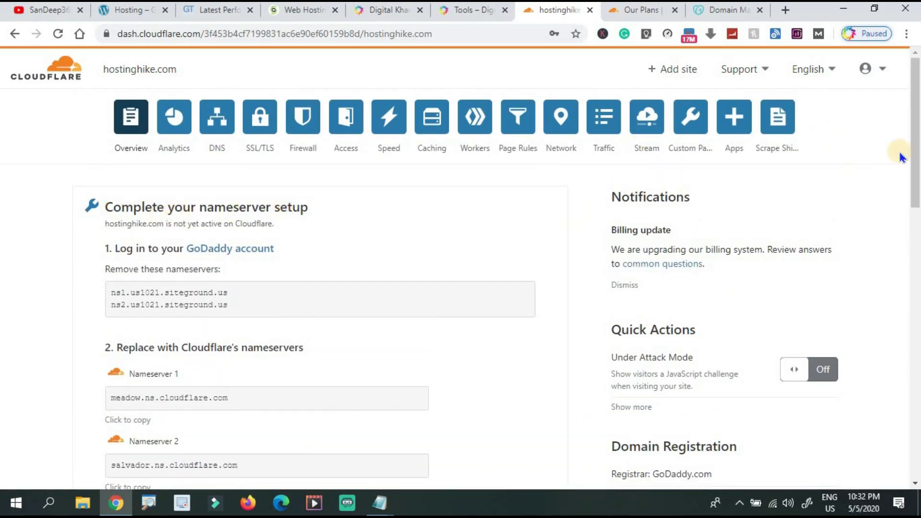
scroll(916, 144, down, 6)
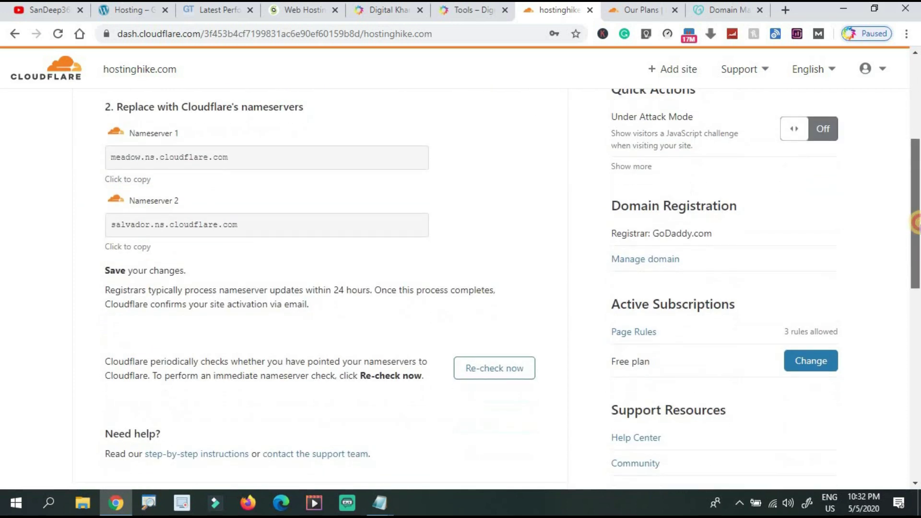
click(515, 338)
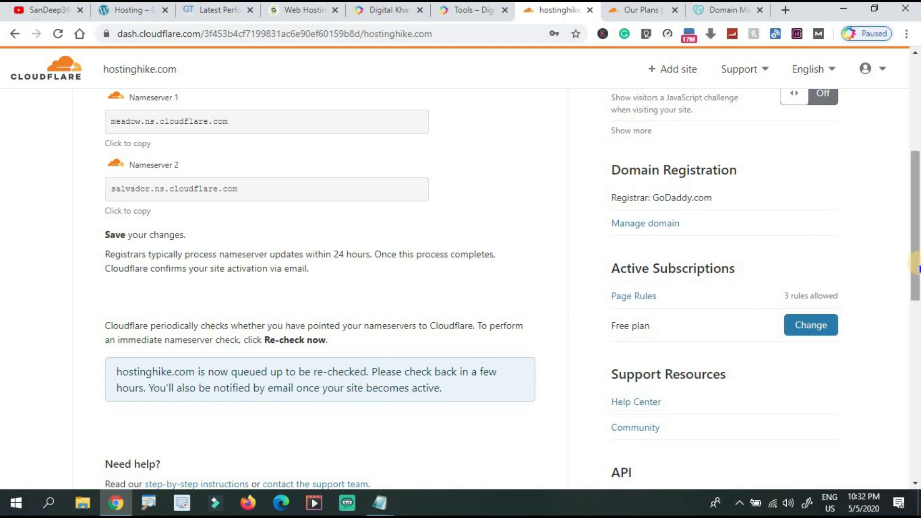
drag(916, 263, 903, 123)
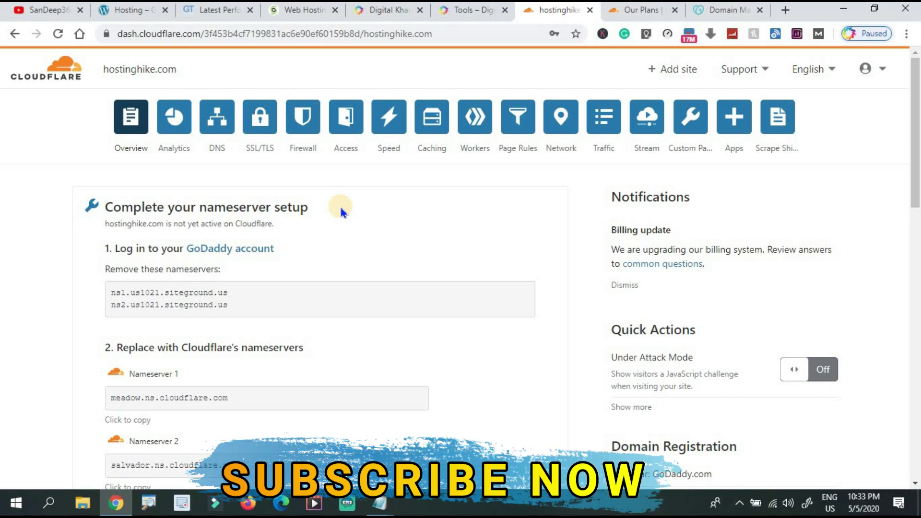
Step: Switch to the hostinghike.com website and copy its full address
click(146, 15)
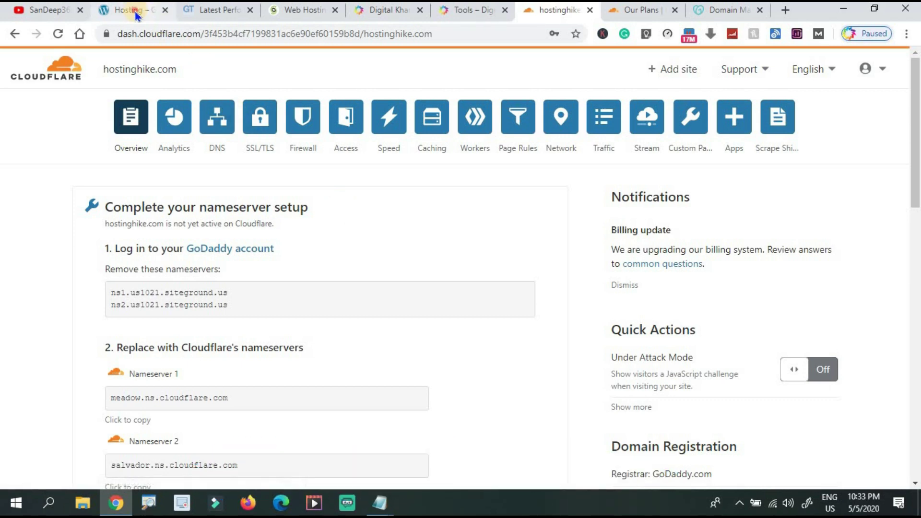
click(214, 37)
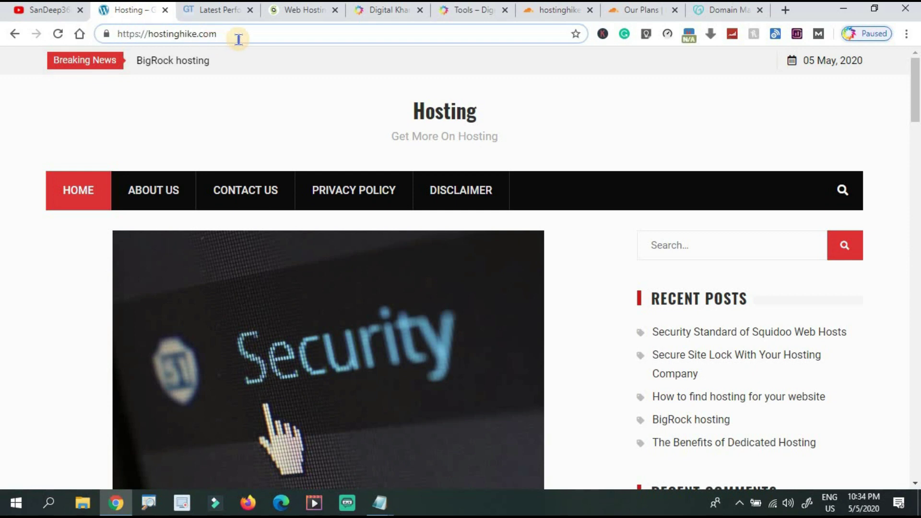
key(ctrl+a)
key(ctrl+c)
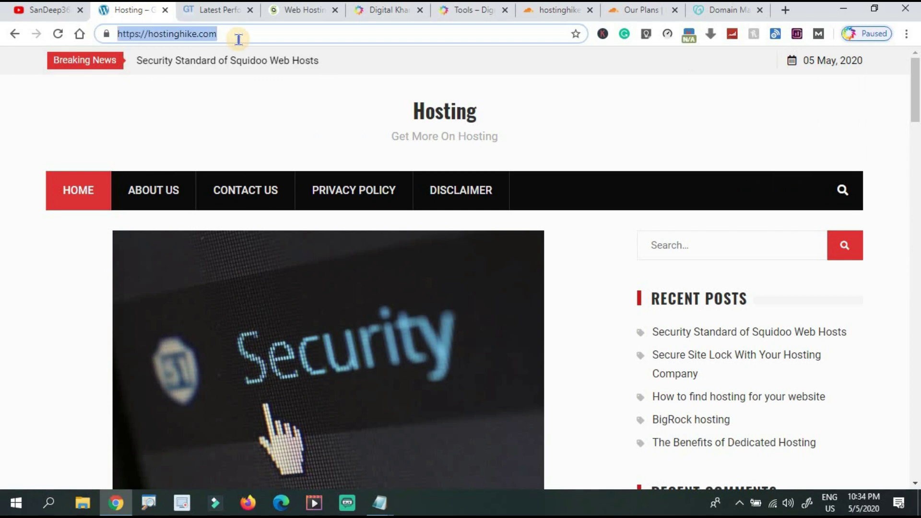
click(218, 9)
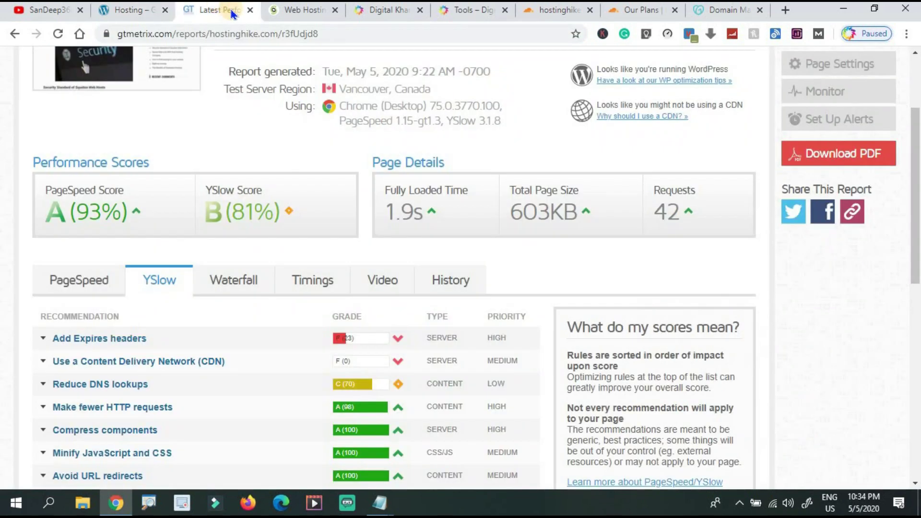
drag(914, 132, 902, 79)
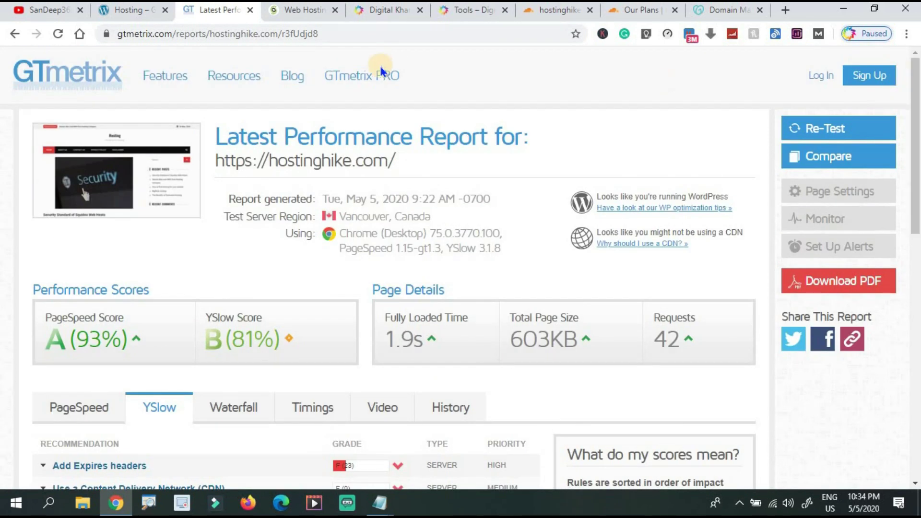
right_click(65, 84)
click(80, 89)
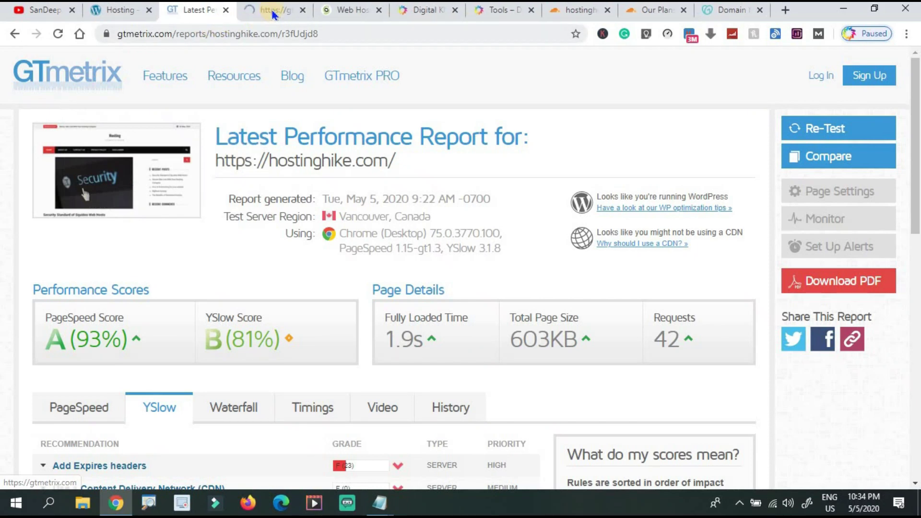
click(273, 10)
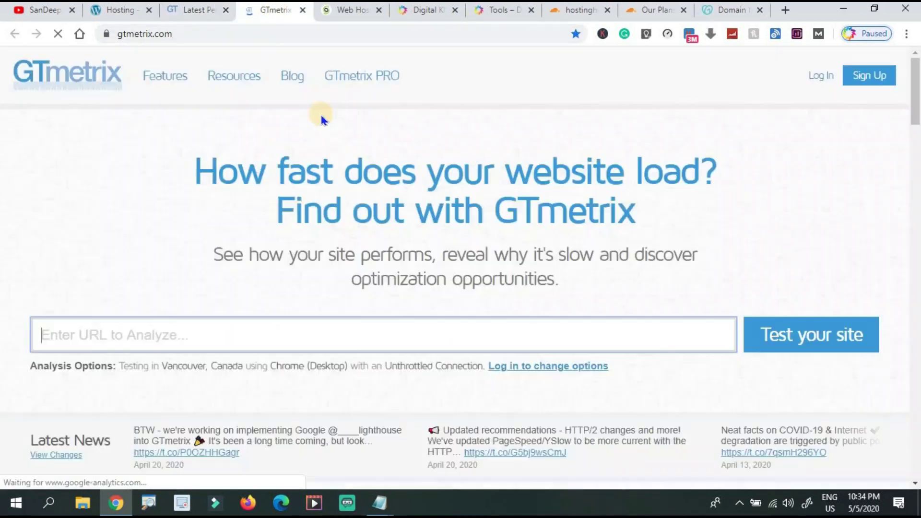
key(ctrl+v)
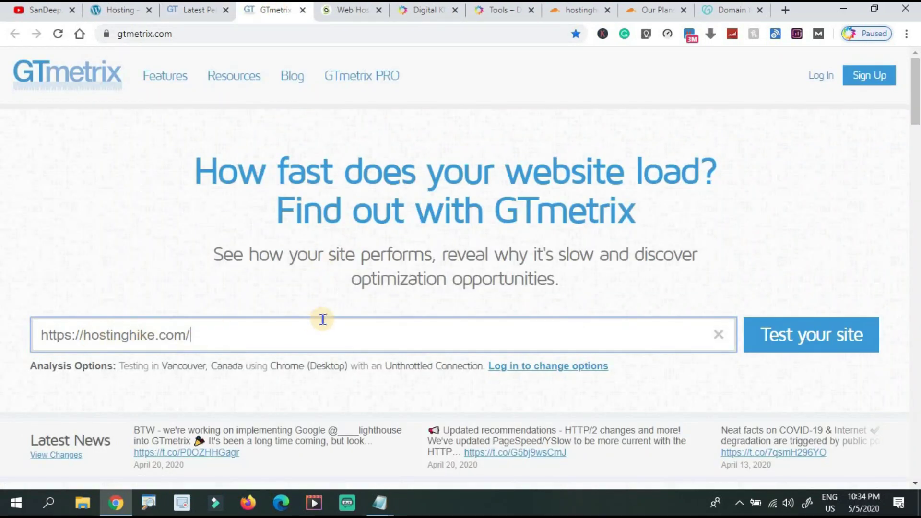
click(813, 347)
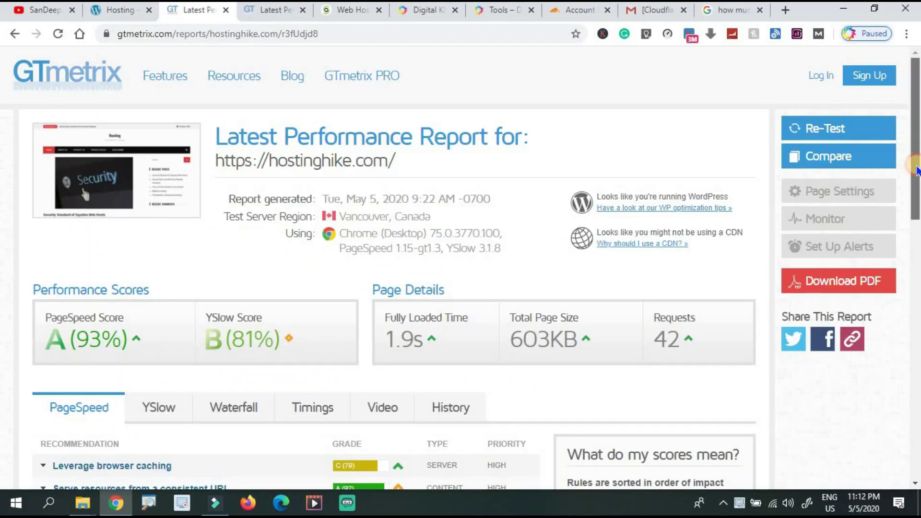
Step: Compare the performance scores and YSlow recommendations in the earlier and new GTmetrix reports for hostinghike.com
scroll(916, 194, down, 2)
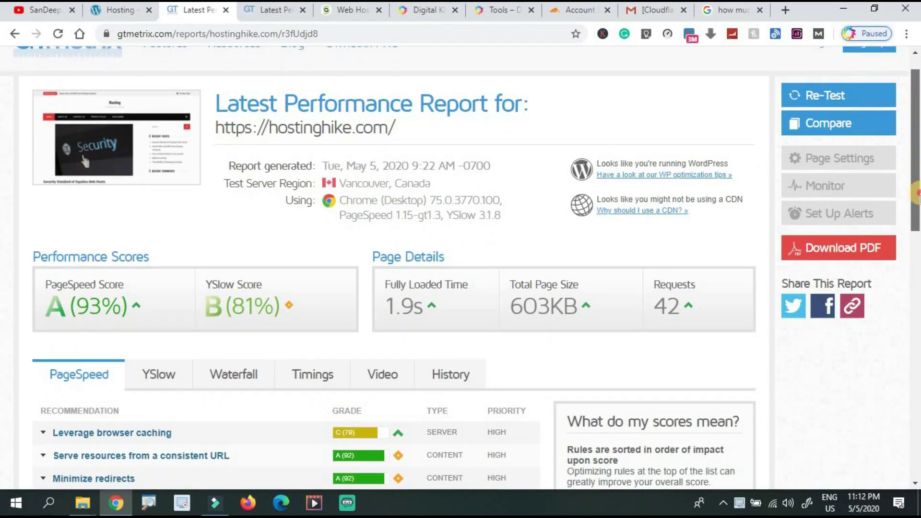
scroll(916, 193, down, 2)
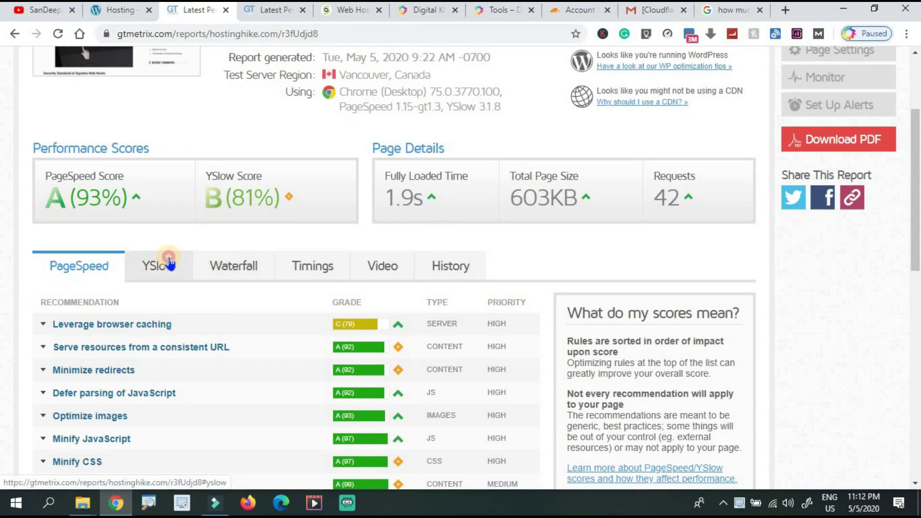
click(169, 262)
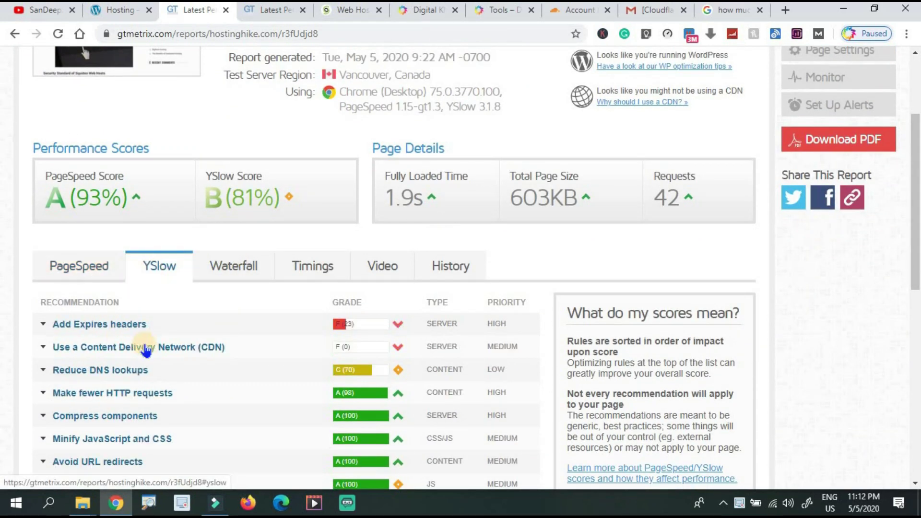
click(271, 10)
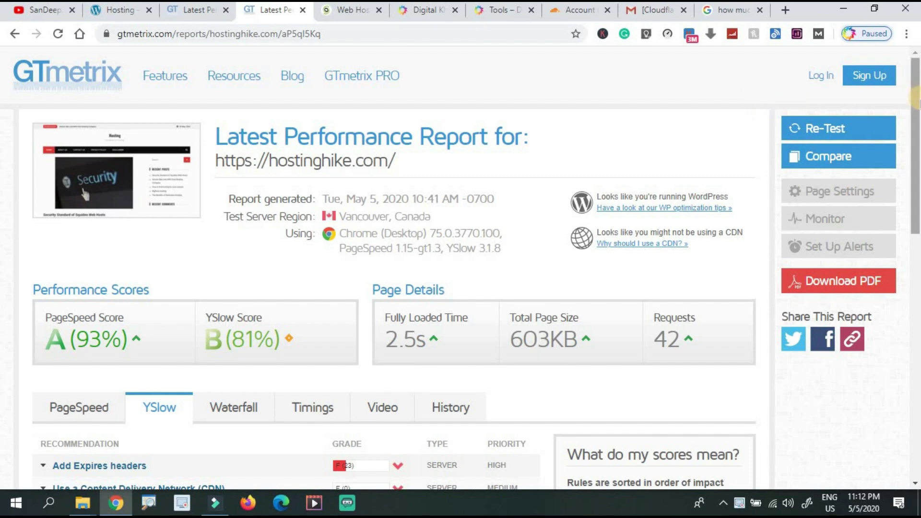
scroll(917, 103, down, 3)
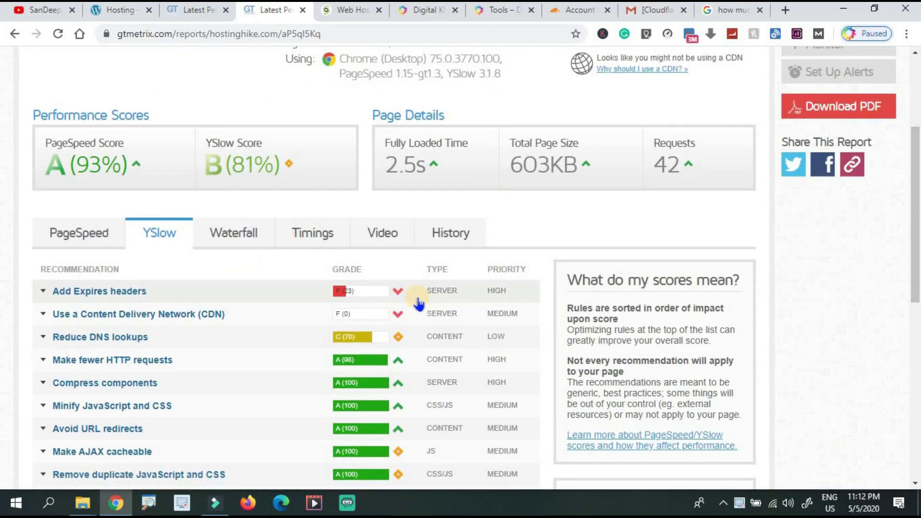
Step: Review Cloudflare's activation email for hostinghike.com in Gmail, check the site's status on the Cloudflare account home, and return to the GTmetrix report
click(643, 15)
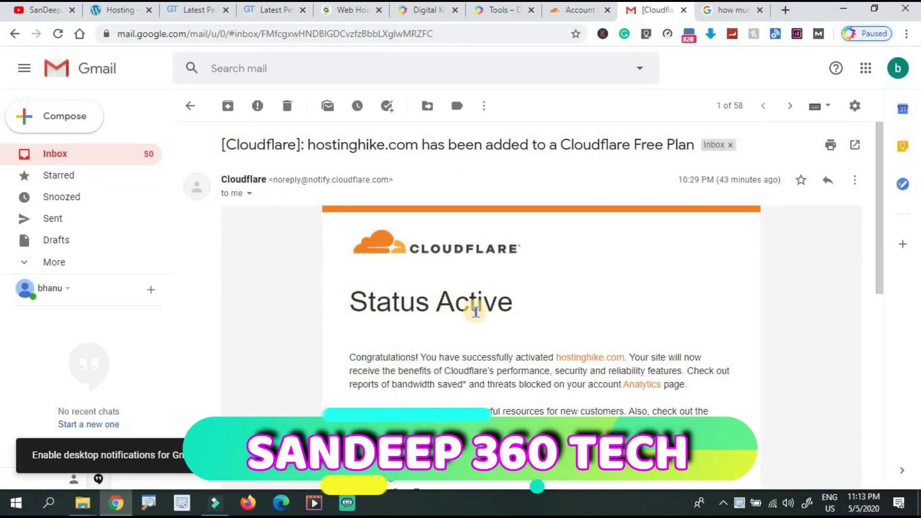
click(479, 14)
click(555, 17)
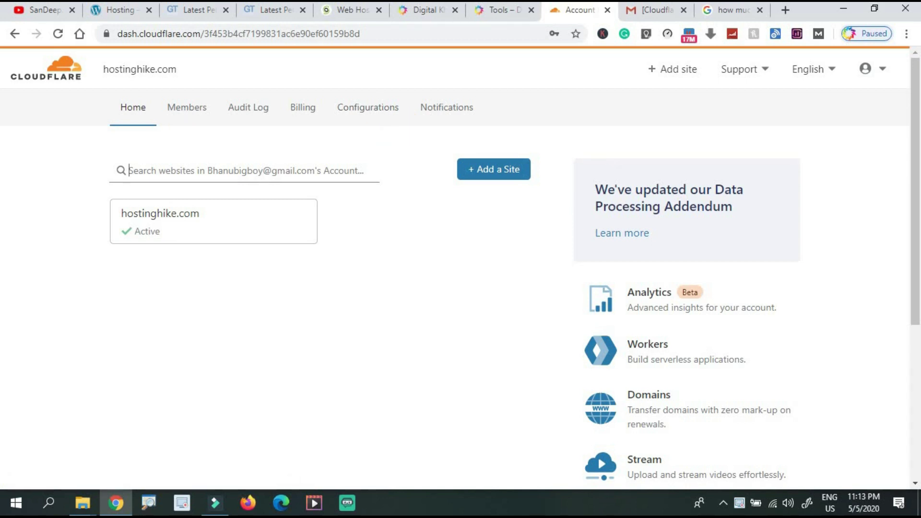
click(270, 16)
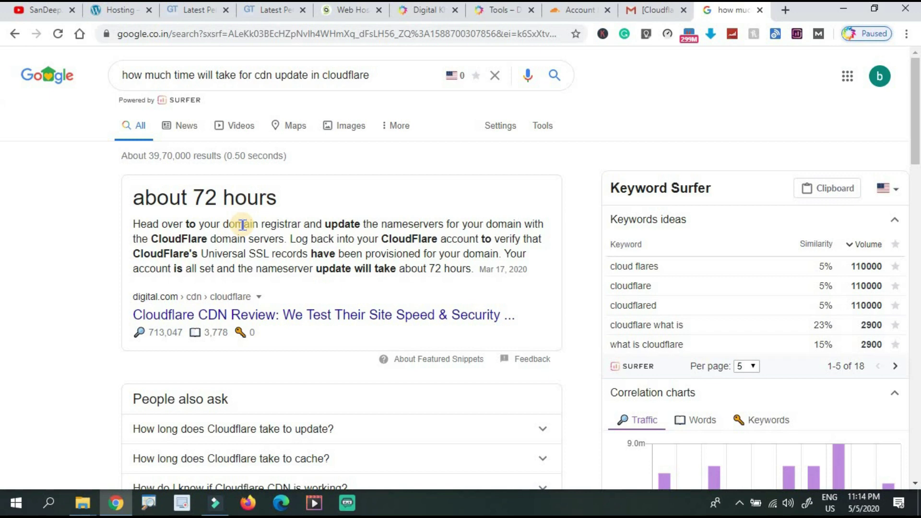
Step: View the Digital Khammam home page and locate the Content Delivery Network (CDN) entry on its tools page
click(499, 10)
click(428, 11)
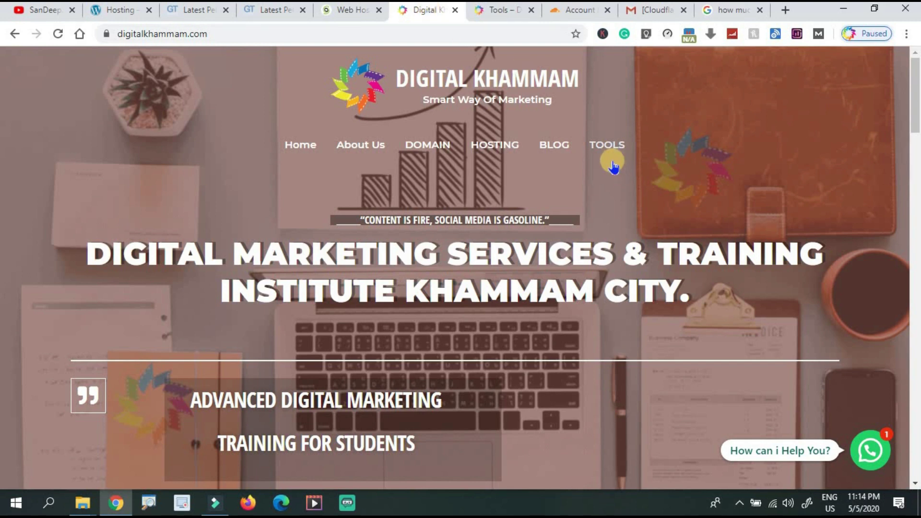
click(501, 11)
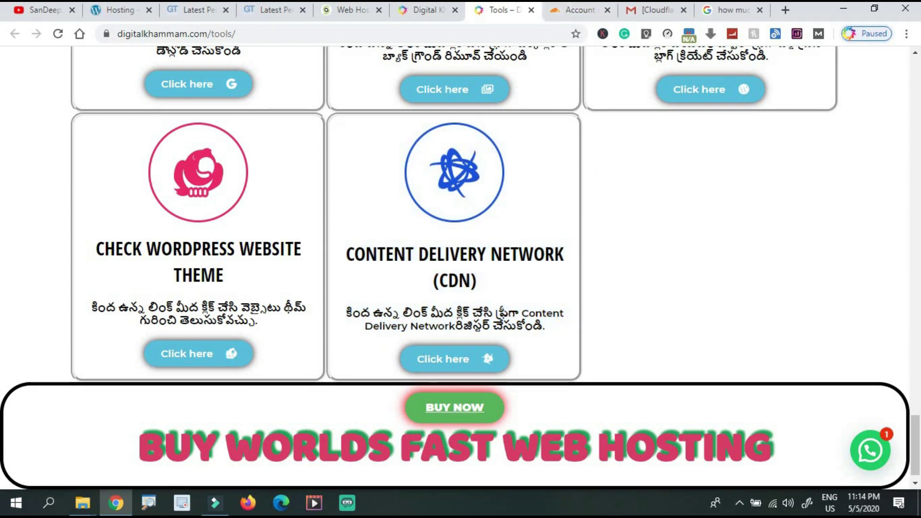
click(567, 10)
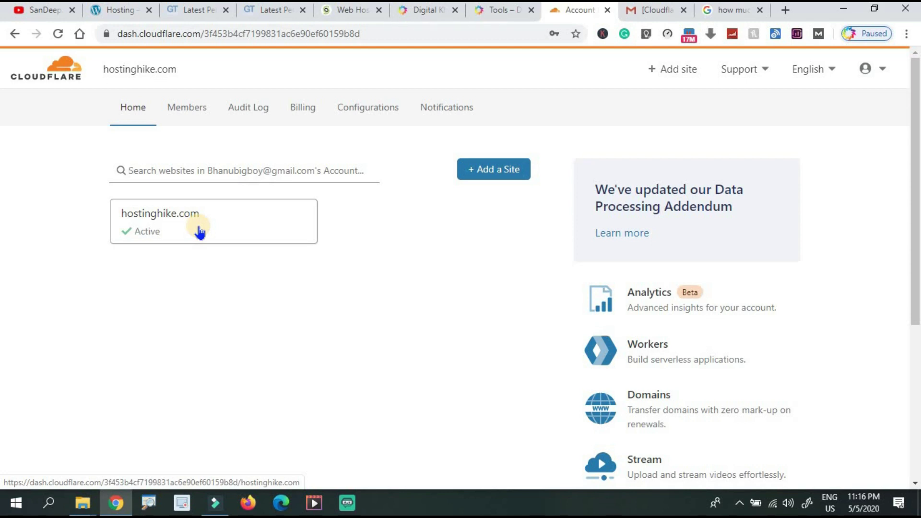
click(636, 18)
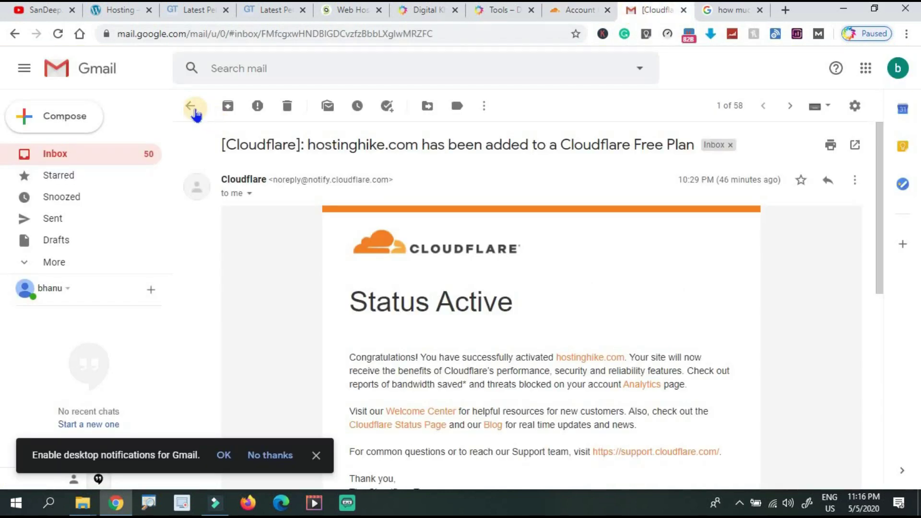
click(191, 107)
click(461, 198)
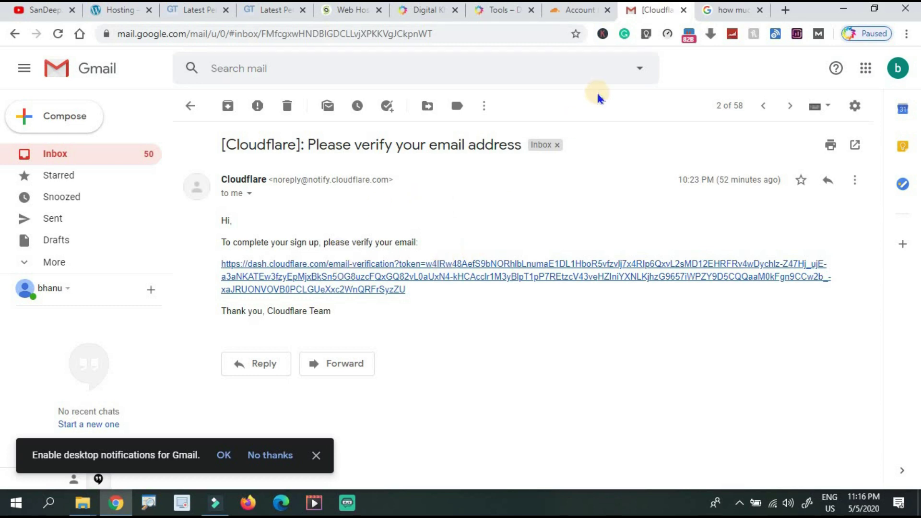
Step: Revisit the Cloudflare account home and switch to the tutorial channel's videos page on YouTube
click(560, 15)
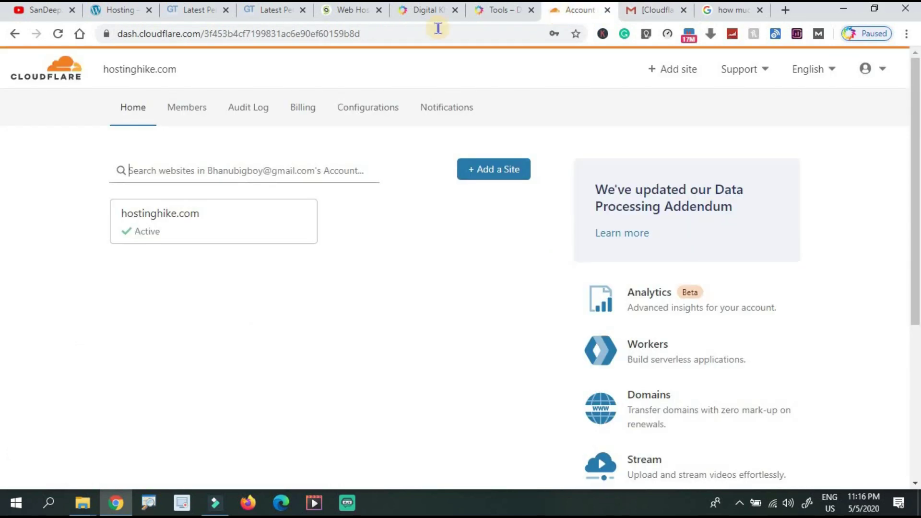
click(21, 10)
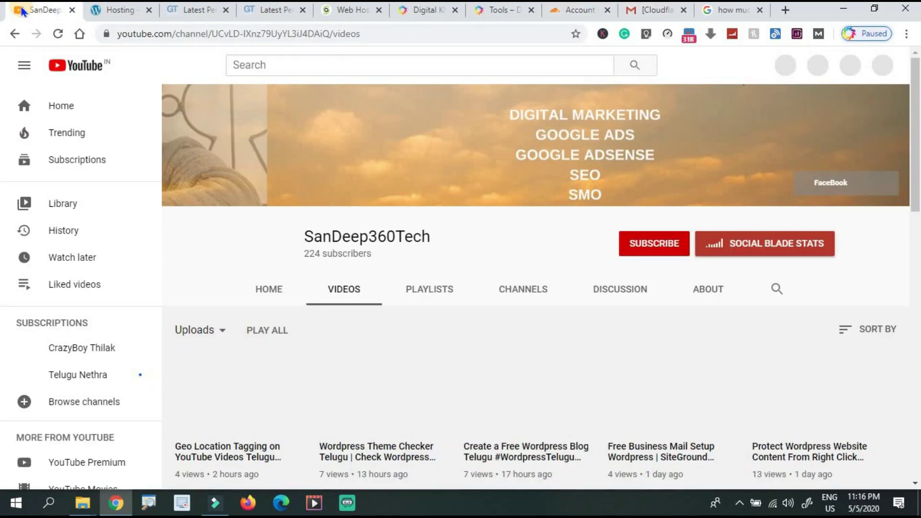